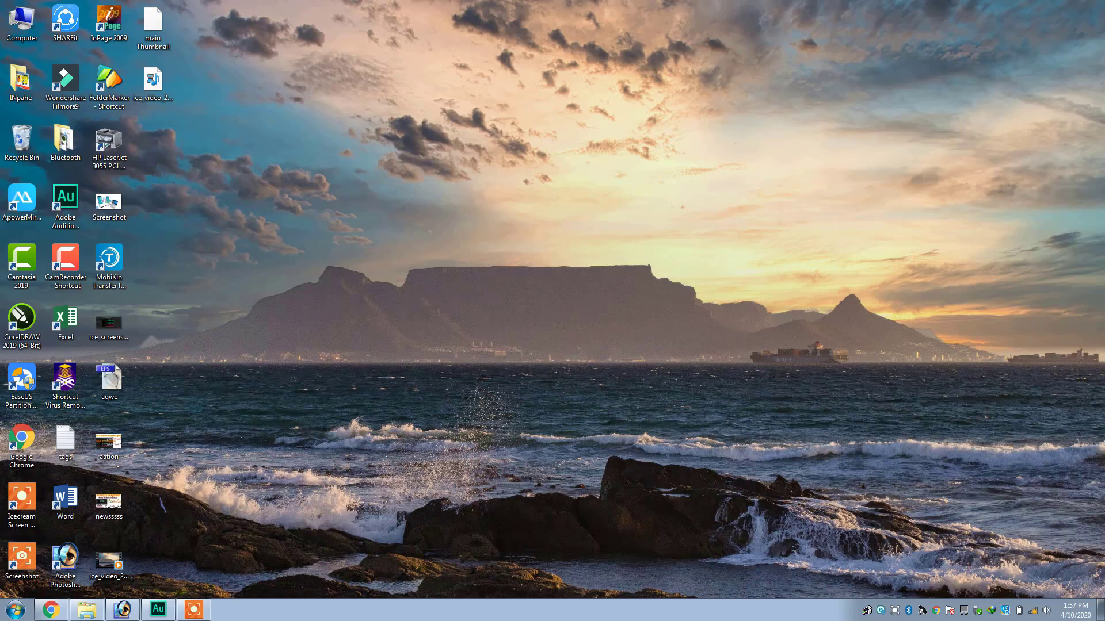
right_click(291, 268)
left_click(337, 305)
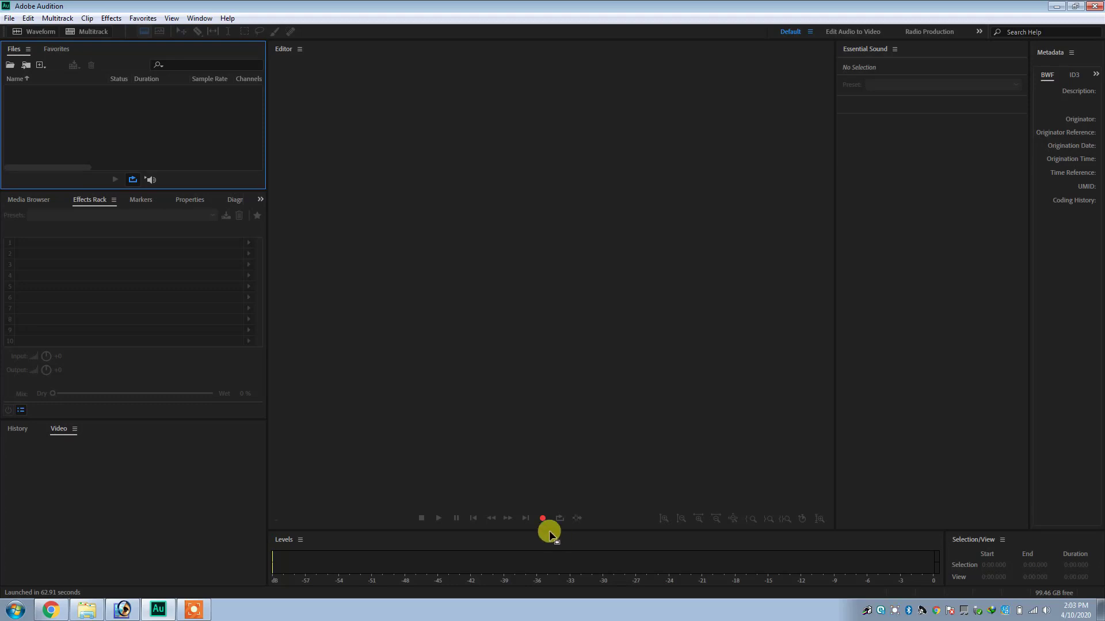
left_click(542, 518)
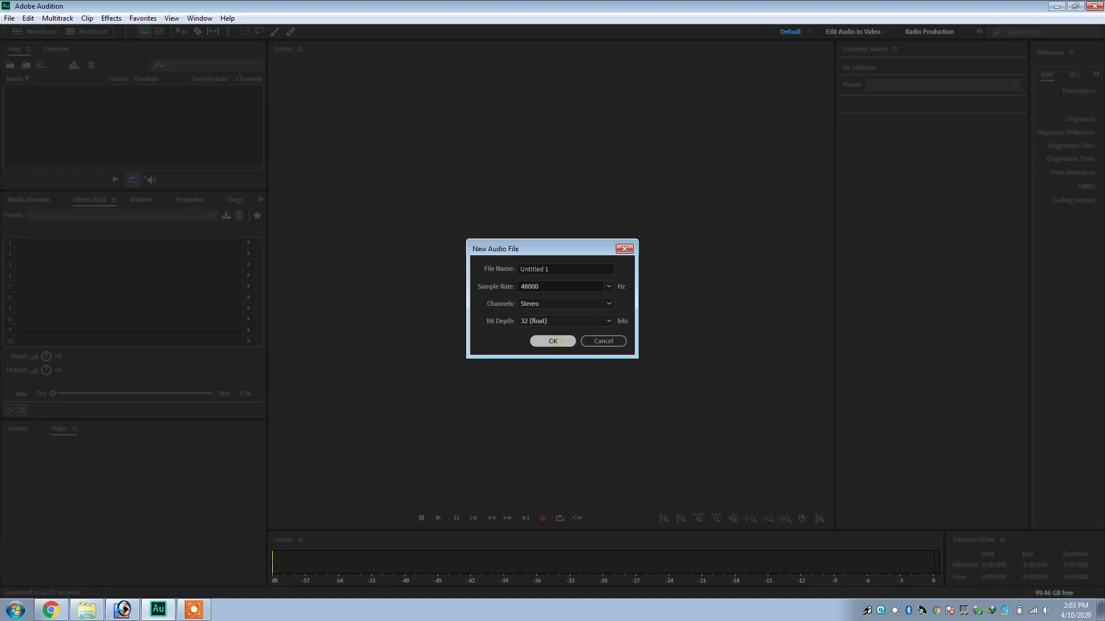
left_click(553, 340)
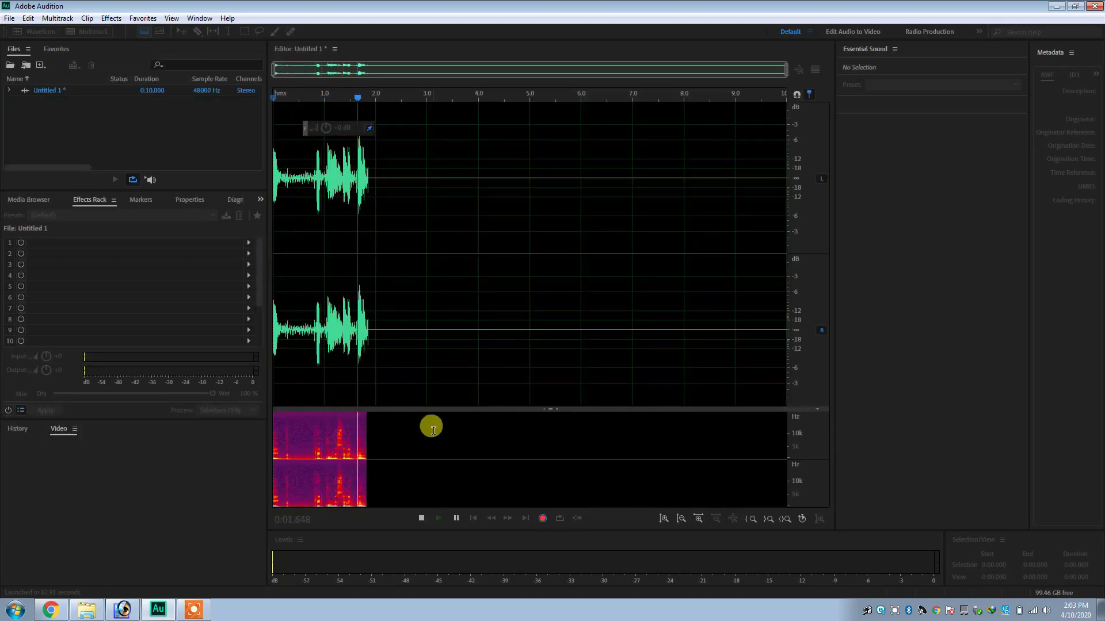
left_click(421, 518)
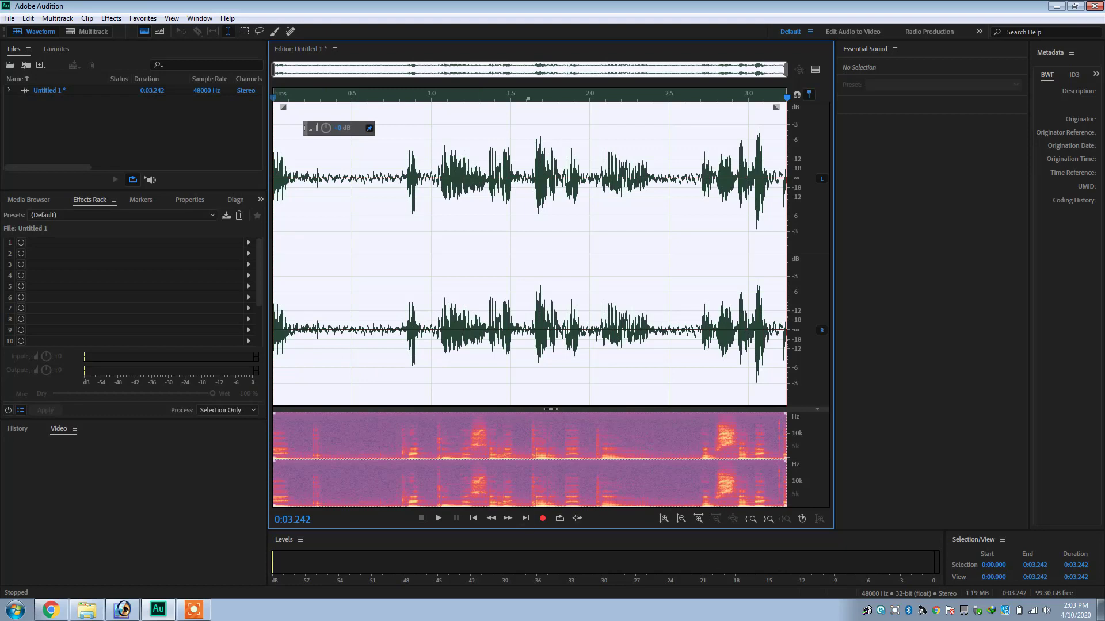
right_click(95, 90)
left_click(132, 148)
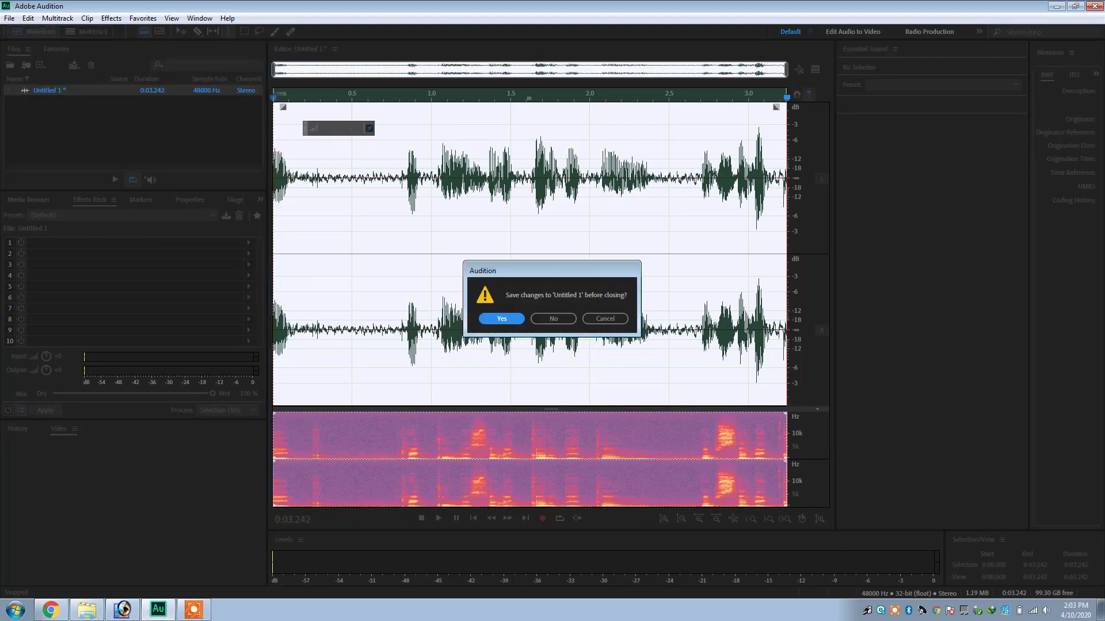
left_click(553, 318)
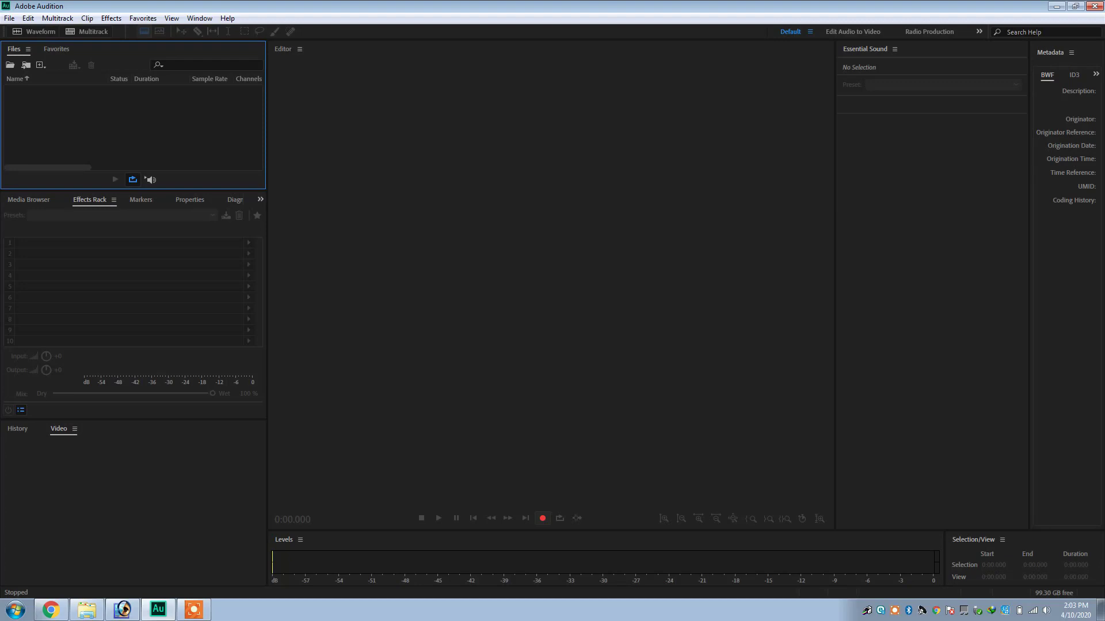
Record about 15 seconds of voice into a new 48000 Hz, stereo, 32-bit float audio file and play it back
key("ctrl+shift+n")
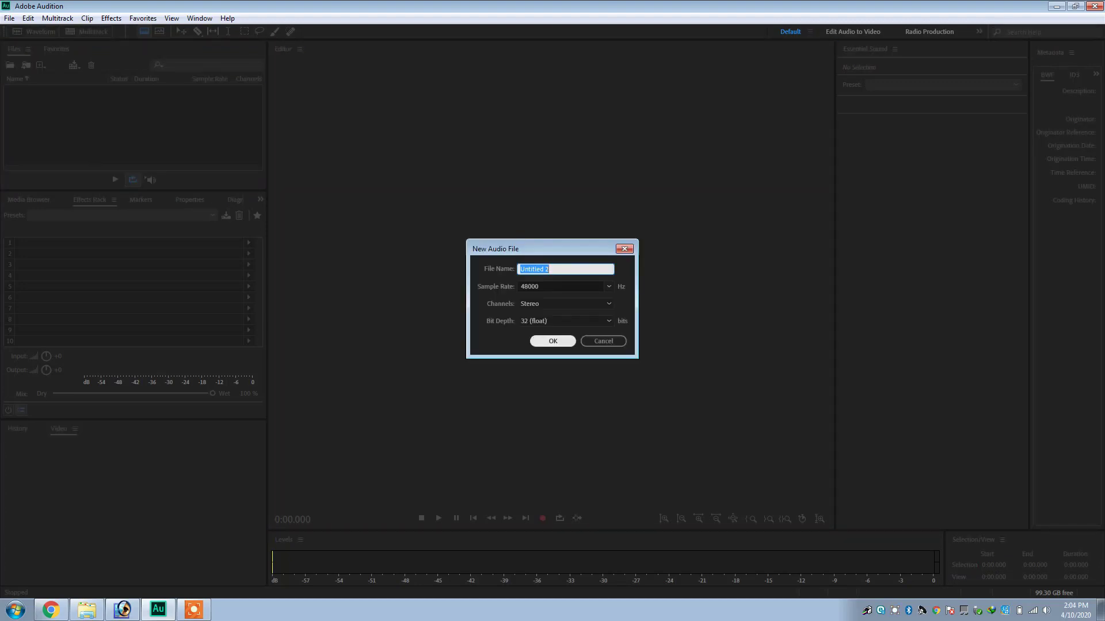
left_click(553, 341)
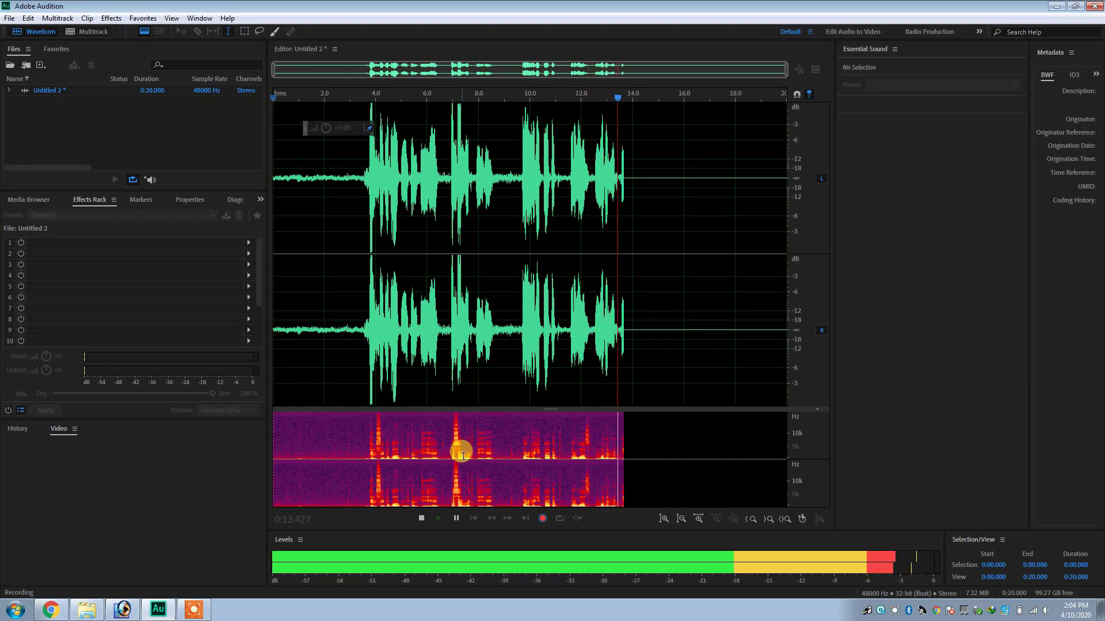
left_click(421, 518)
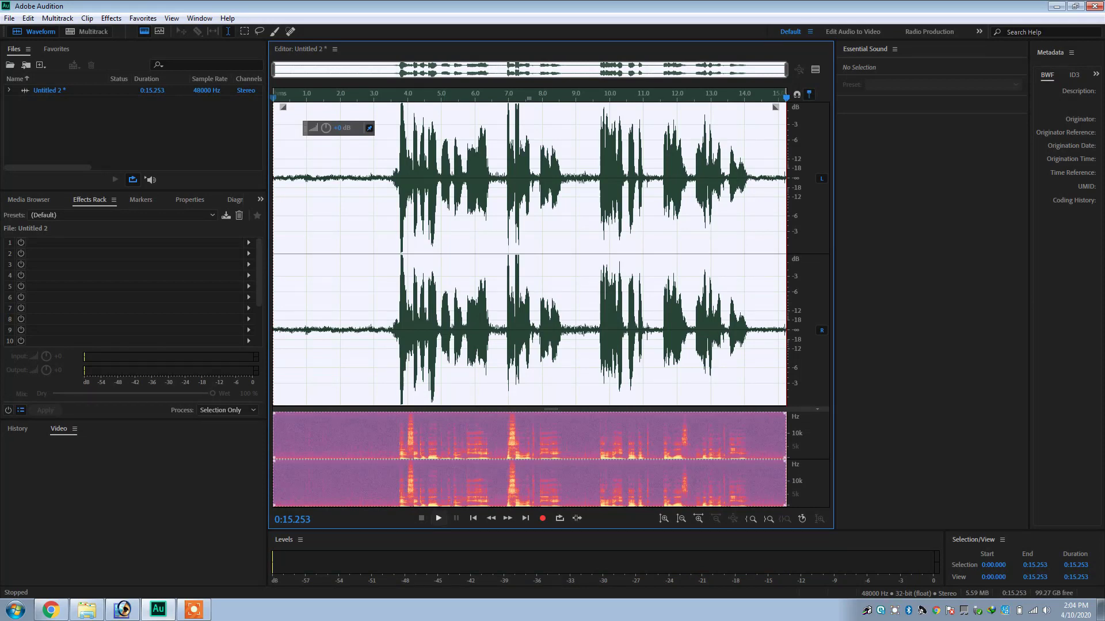
left_click(439, 519)
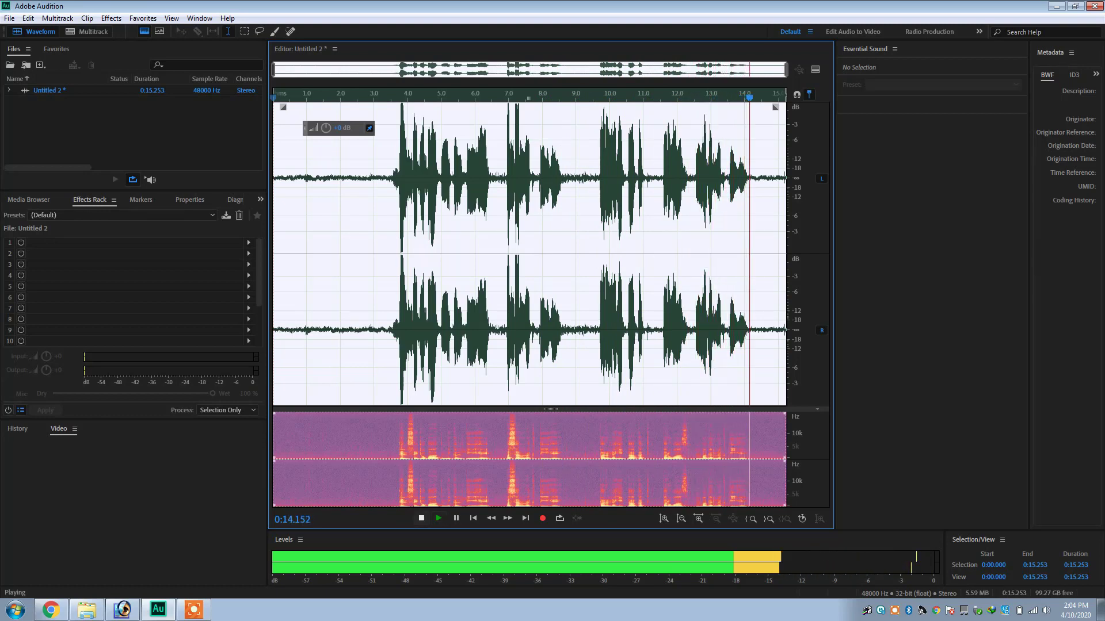
key("space")
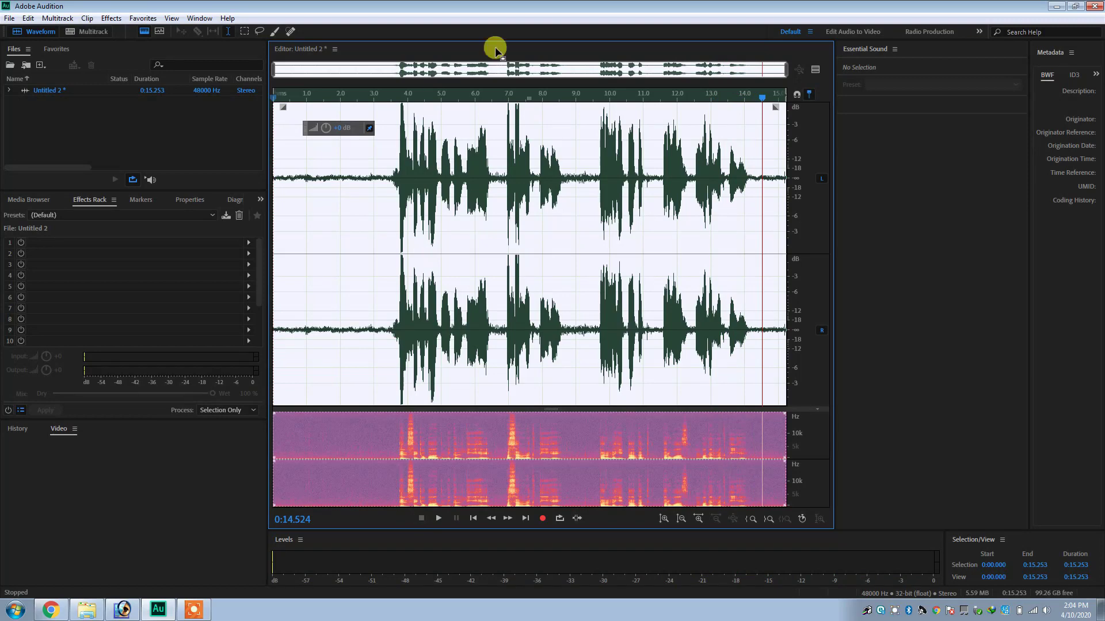
Capture a noise print in the Noise Reduction process from the speech-free opening, about 0.15 to 3.48 seconds
left_click(364, 256)
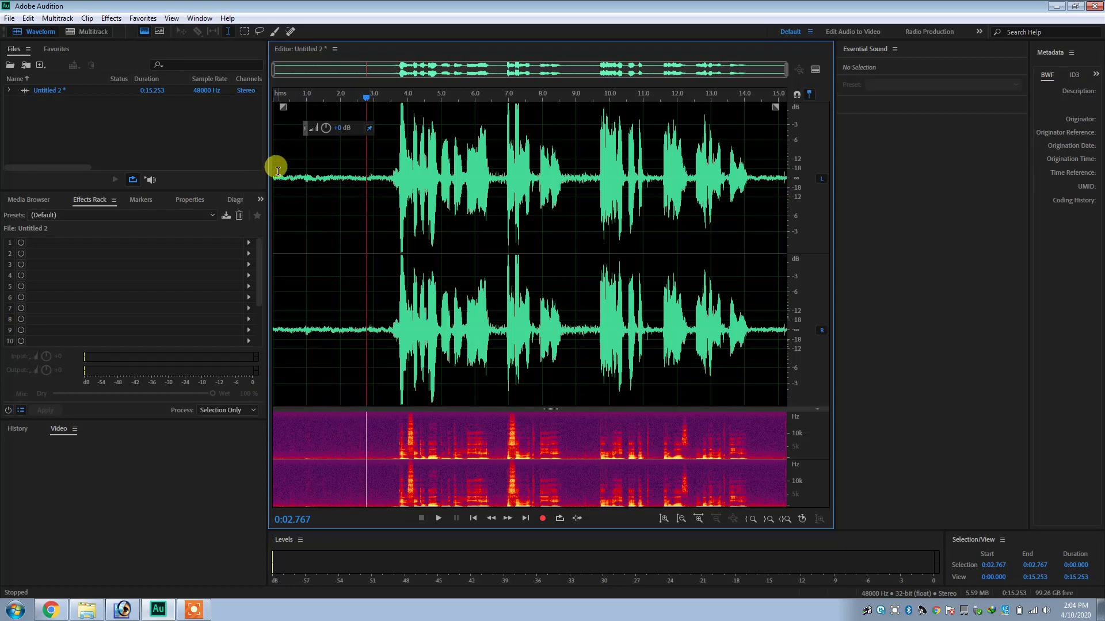
left_click_drag(278, 170, 390, 236)
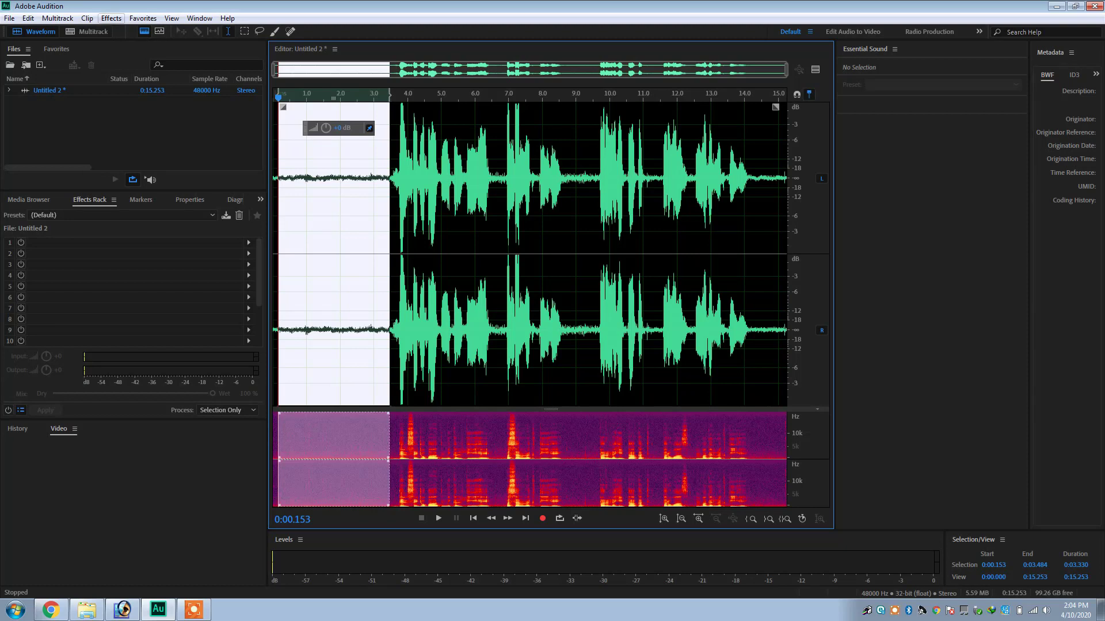
left_click(111, 18)
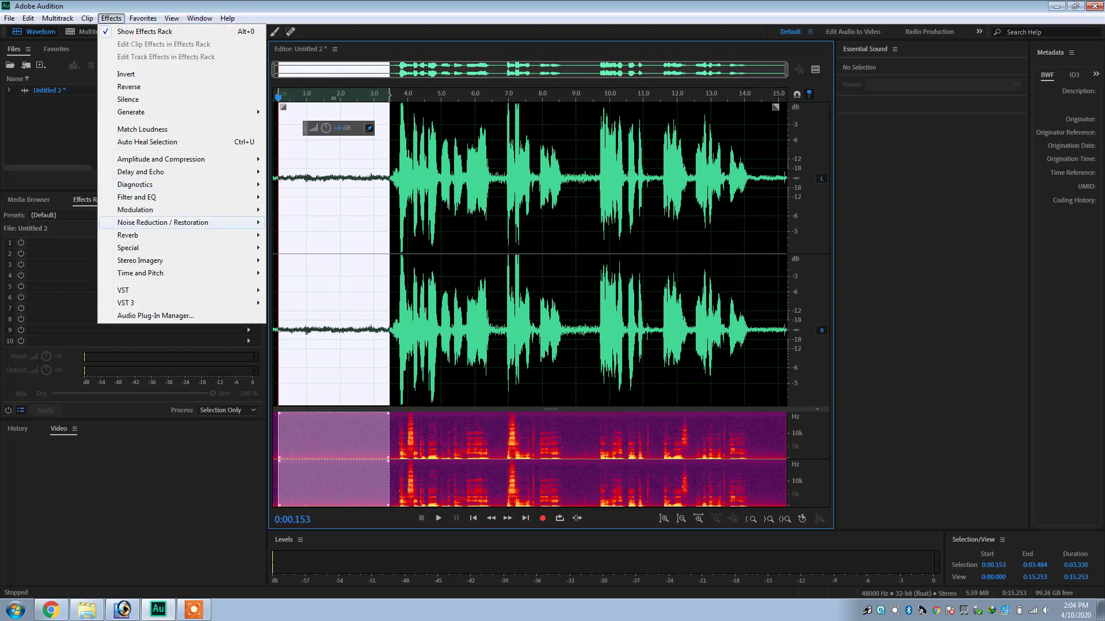
mouse_move(166, 223)
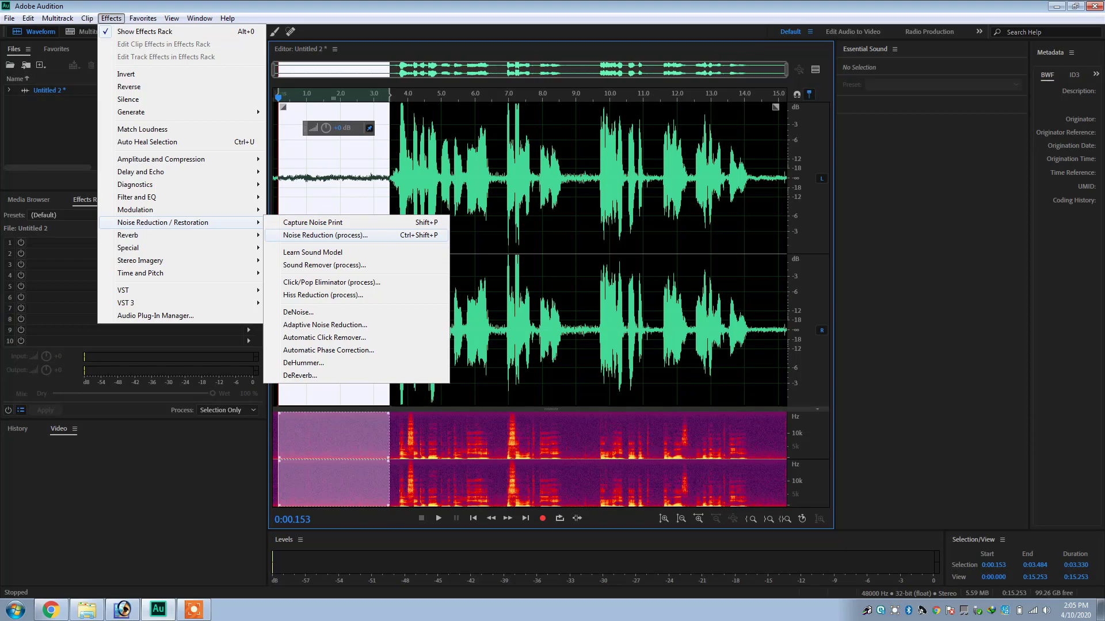
left_click(348, 236)
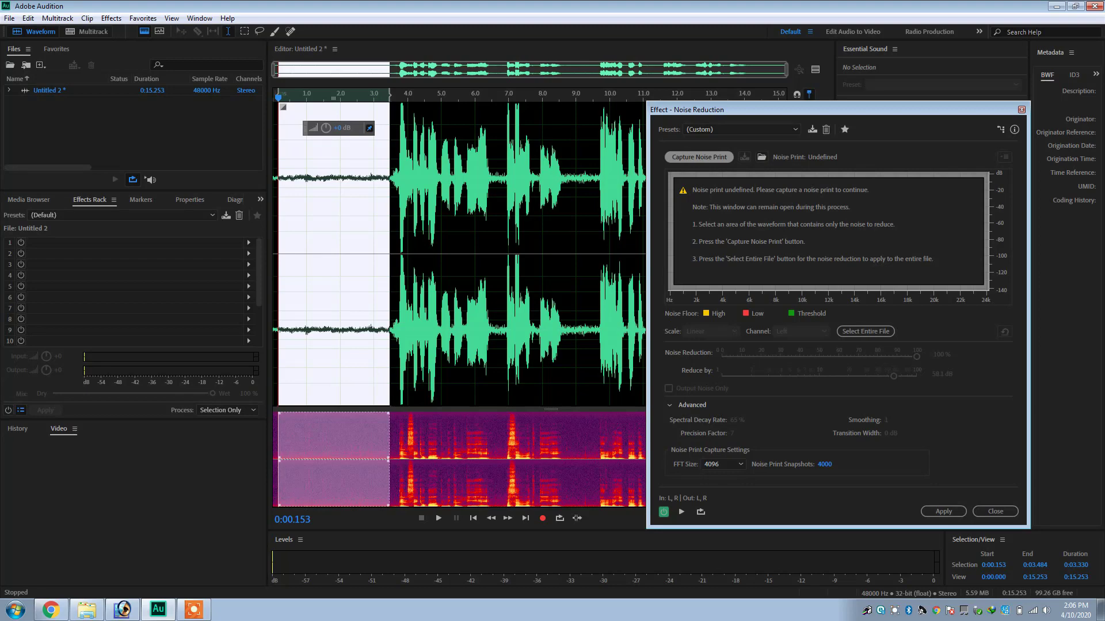
left_click(698, 156)
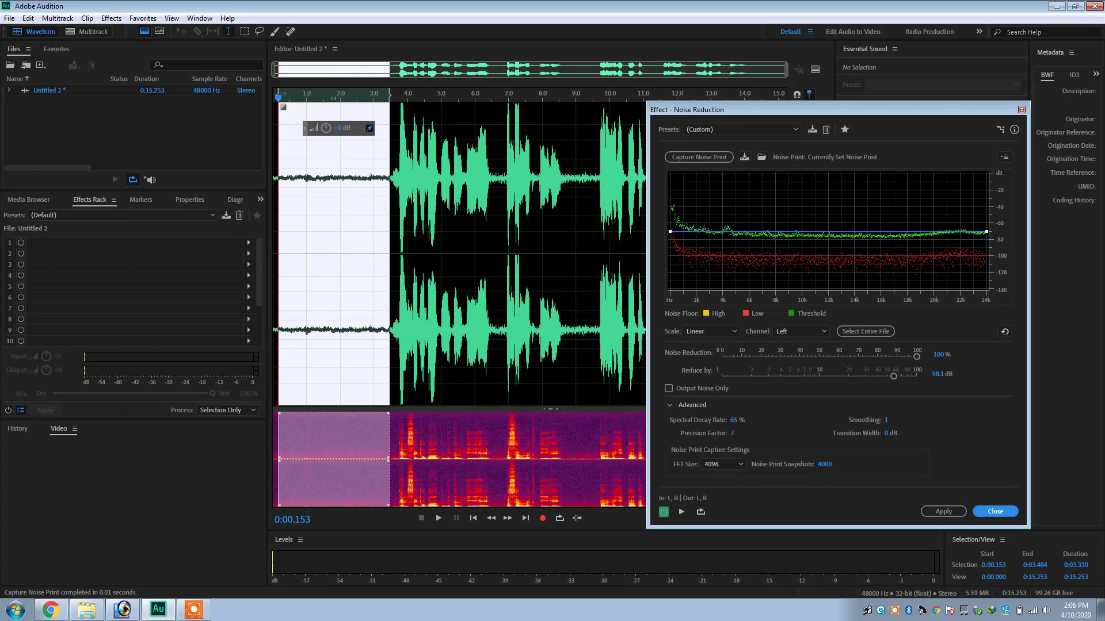
Preview the recording with noise reduction active, from the opening noise into the speech, and return the playhead to the selection start
key("space")
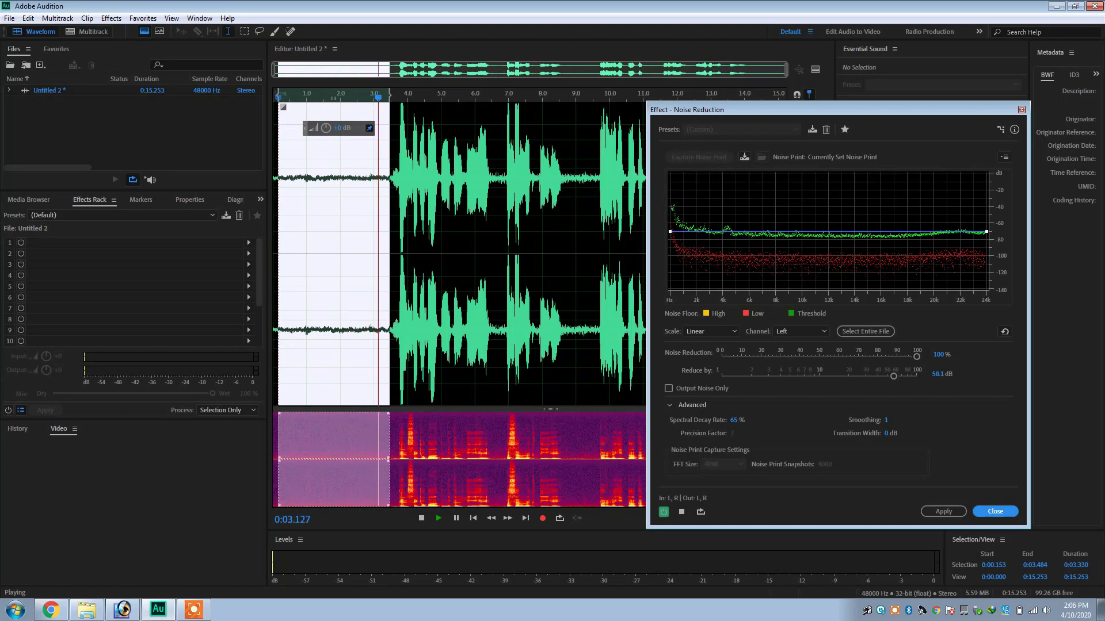
key("space")
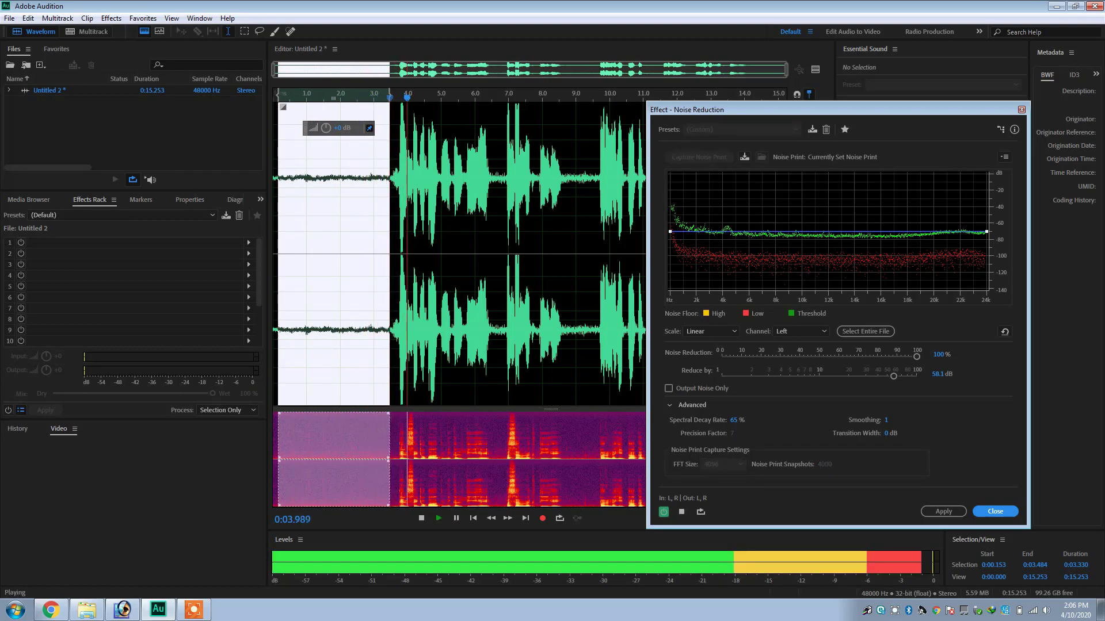
key("space")
key("space")
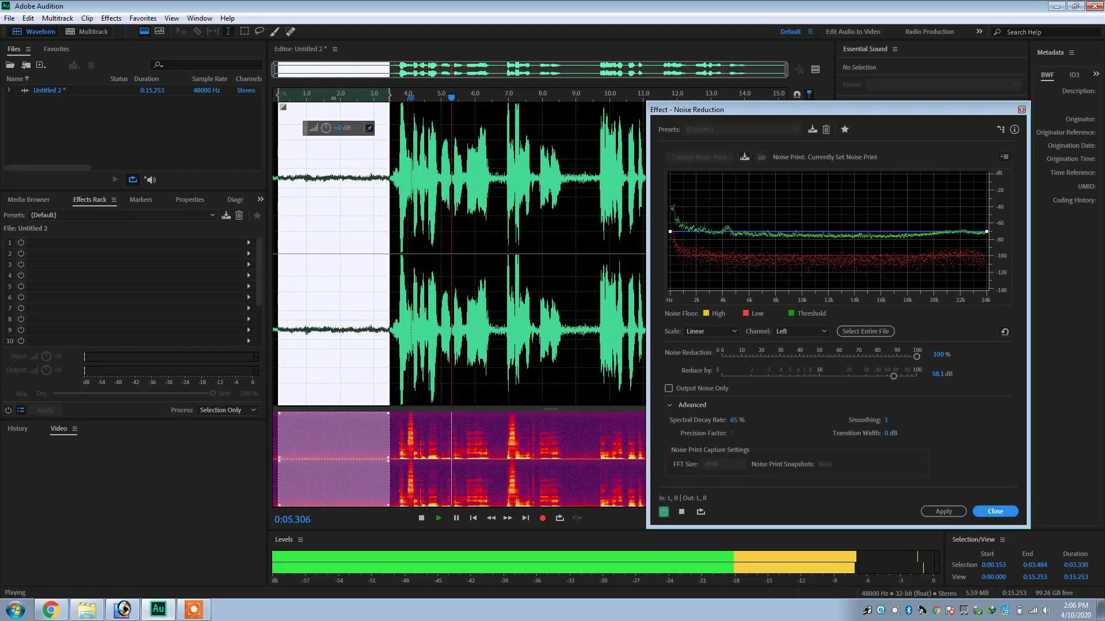
key("space")
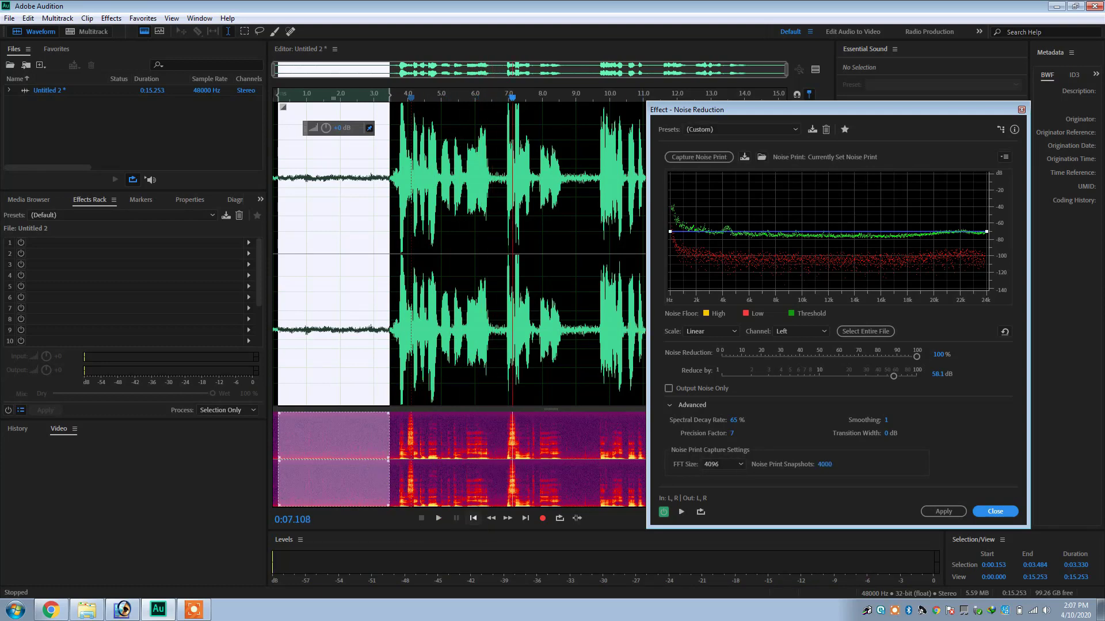
left_click(471, 519)
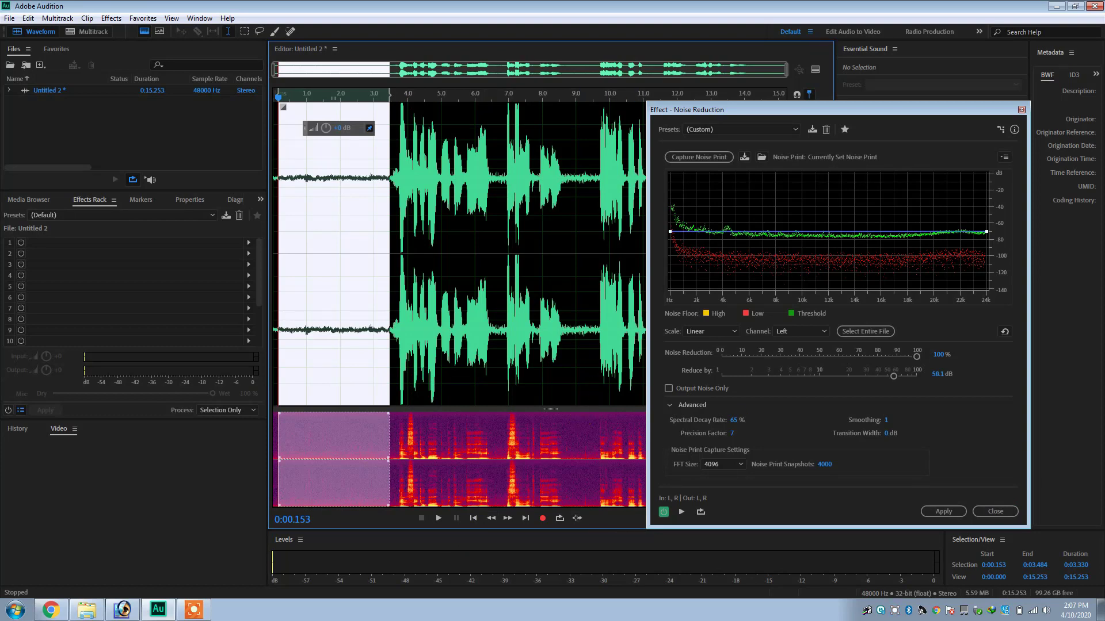
Compare the opening noise with the Noise Reduction effect bypassed and re-enabled, returning the playhead to the selection start
left_click(663, 512)
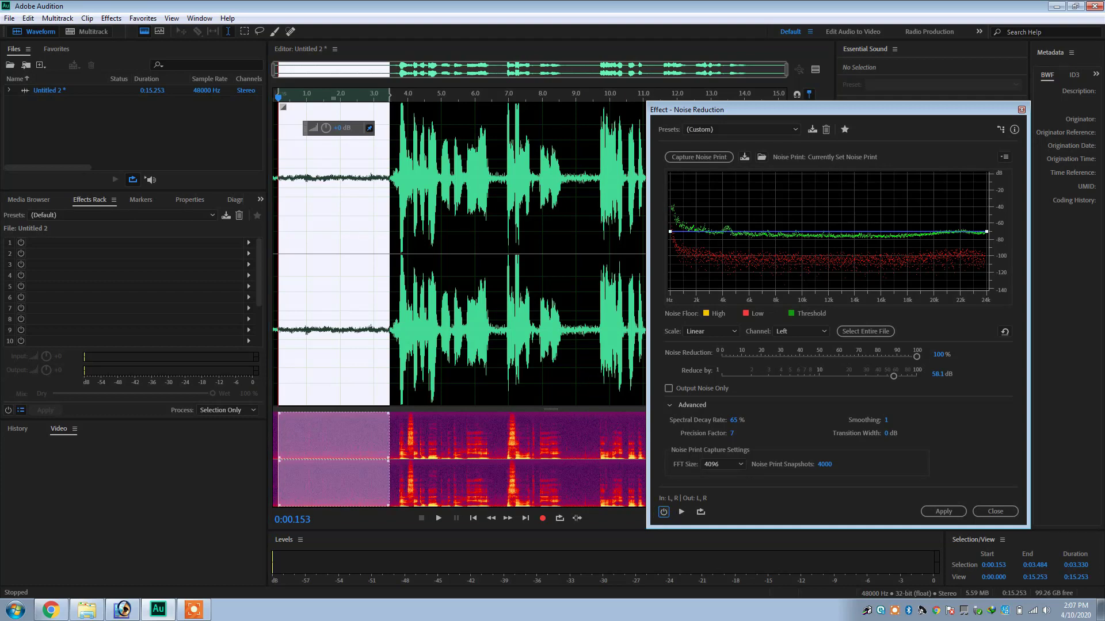
key("space")
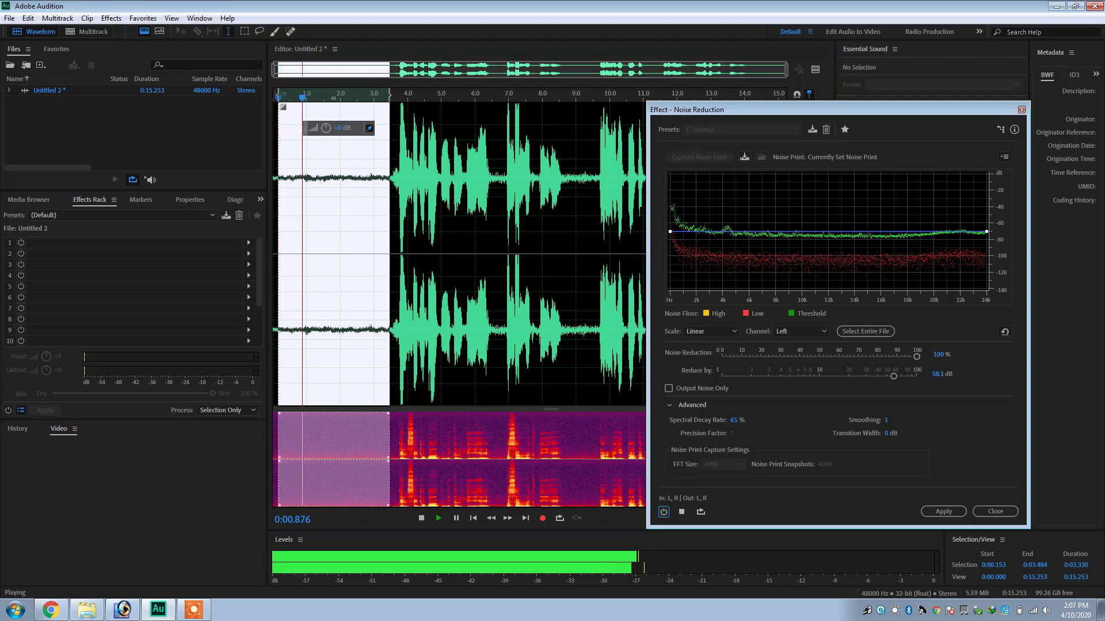
key("space")
left_click(663, 513)
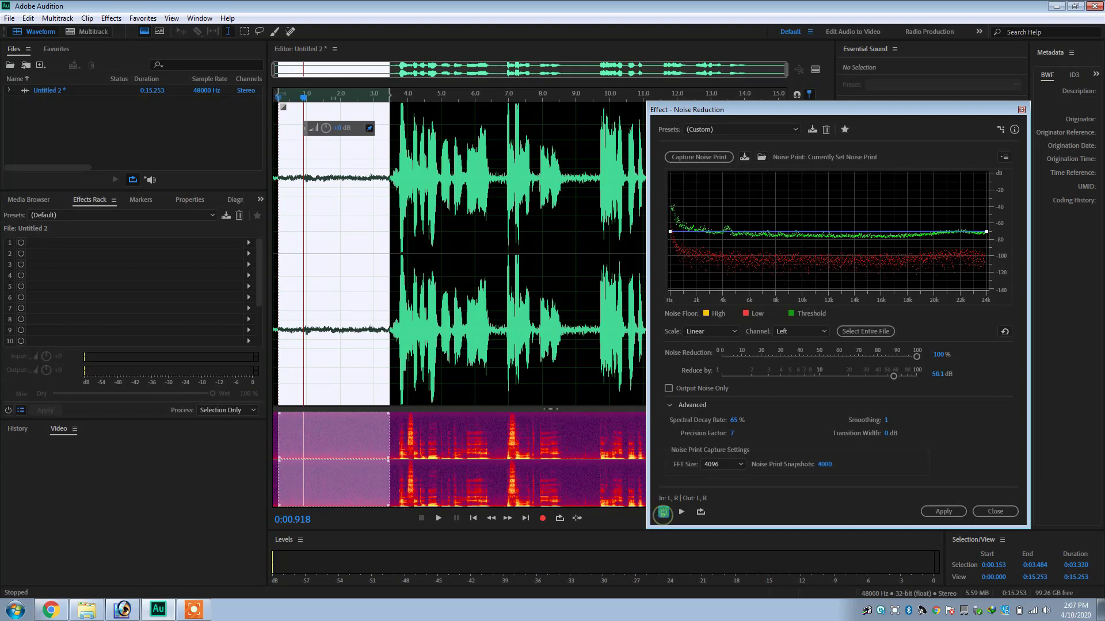
key("space")
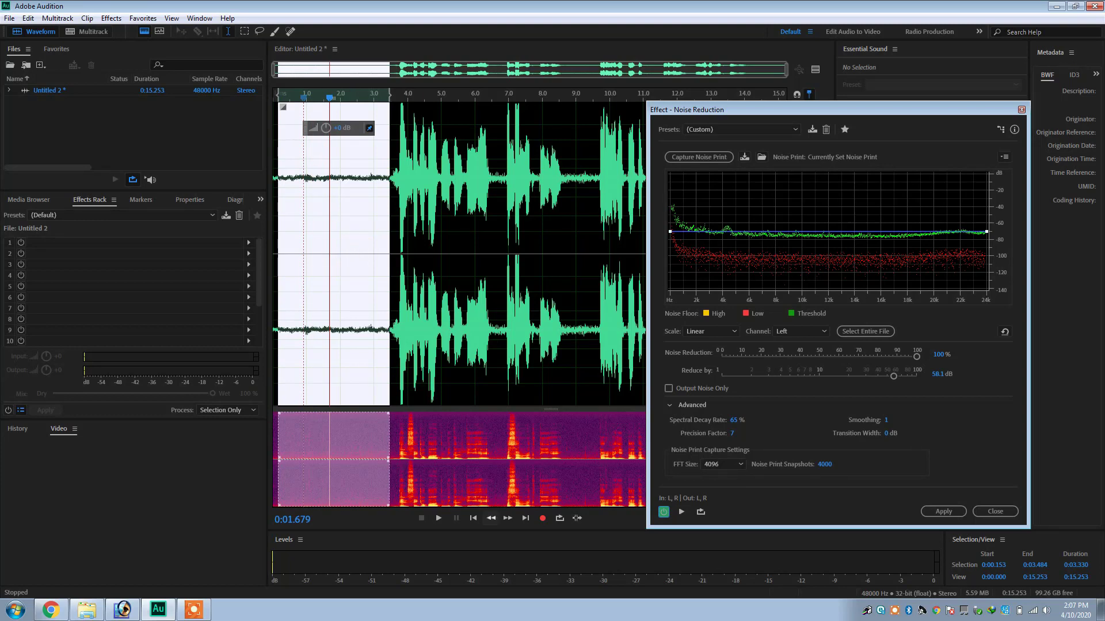
left_click(473, 518)
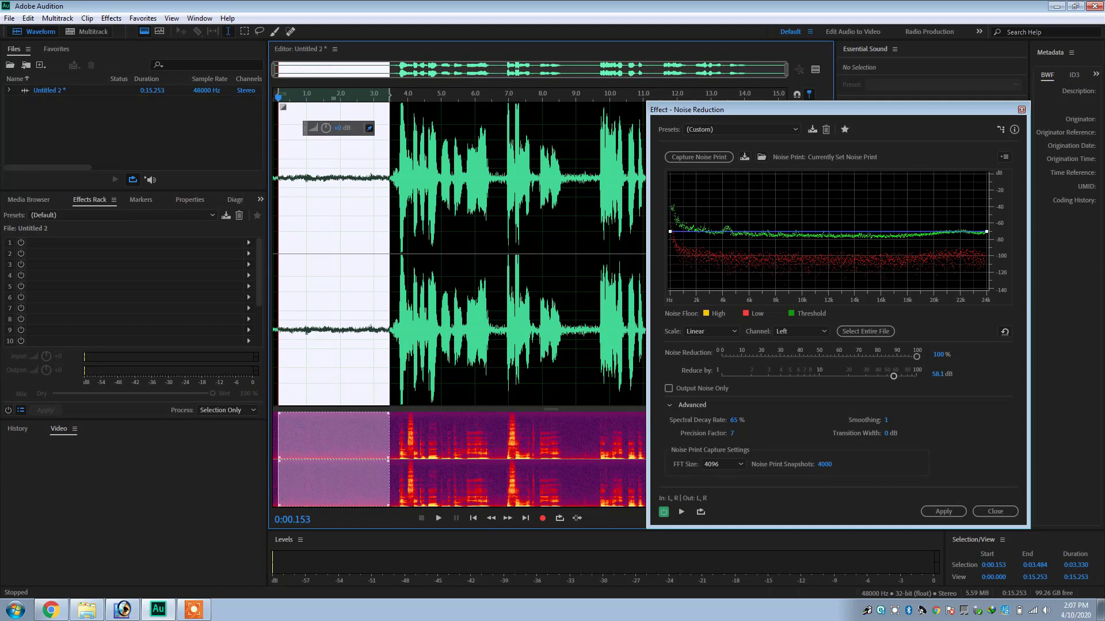
Set the Reduce by amount to 9.8 dB and preview the selected opening noise
left_click_drag(893, 376, 819, 377)
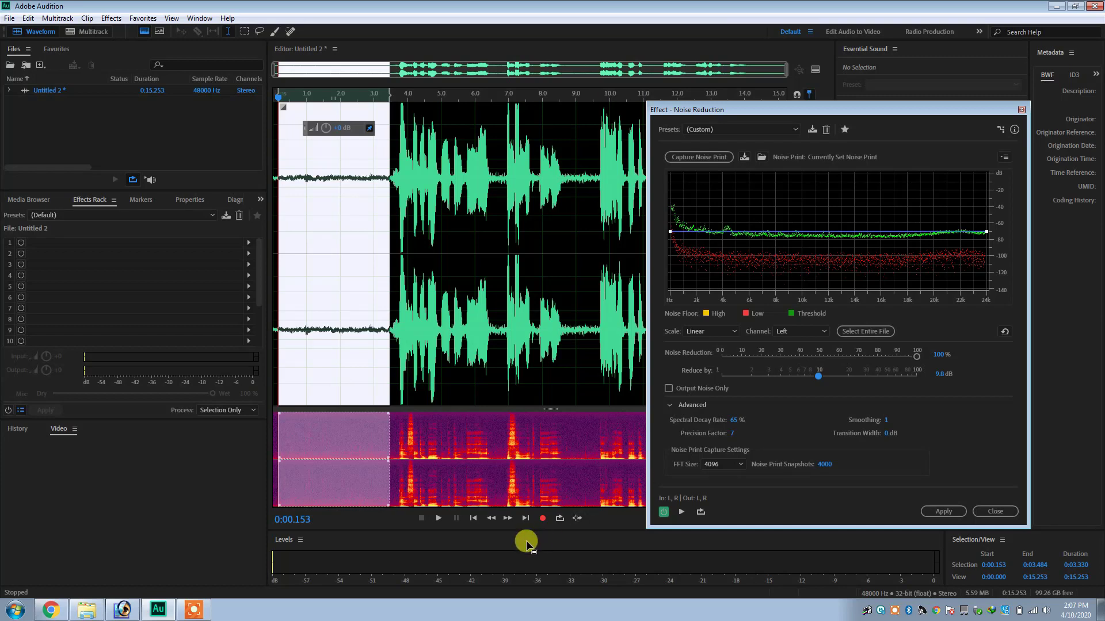
key("space")
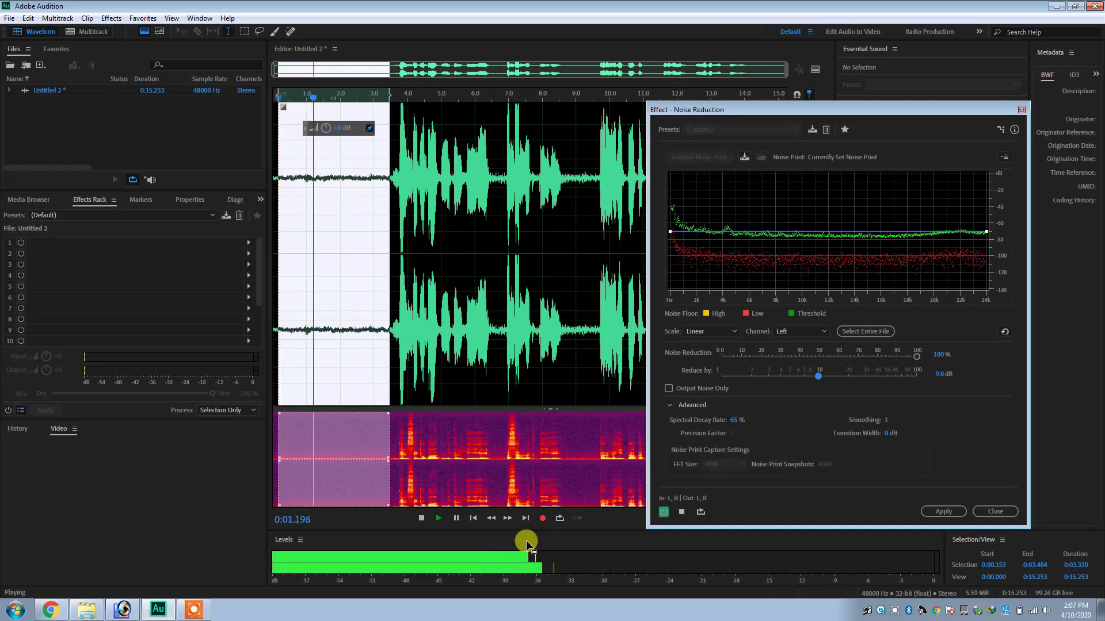
key("space")
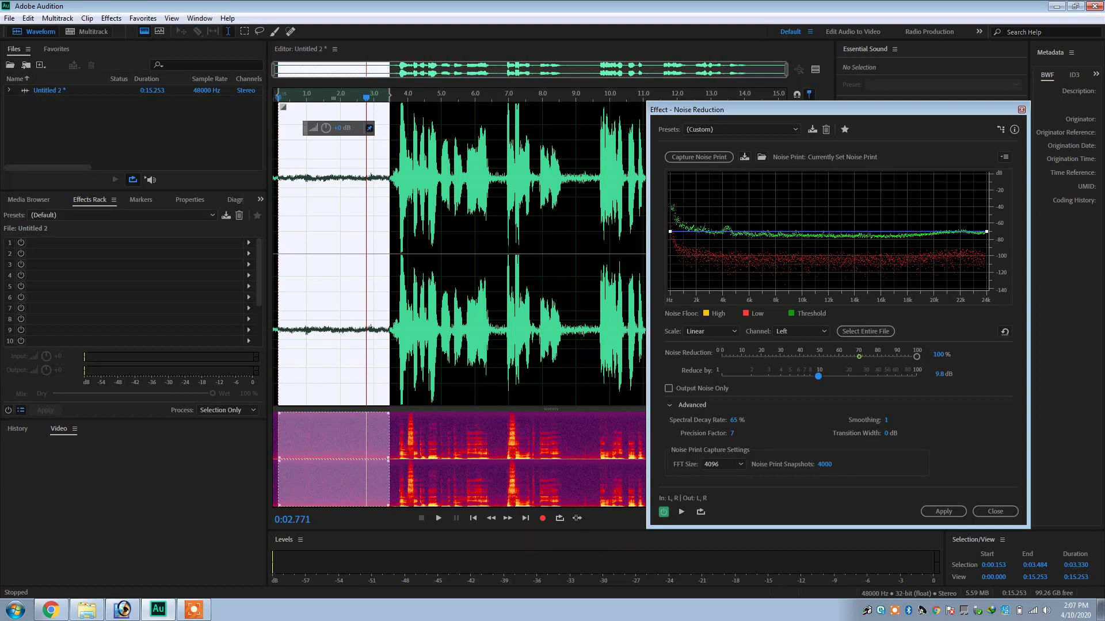
Set the Noise Reduction amount to 71% and preview the audio from the selection start into the speech
left_click(859, 356)
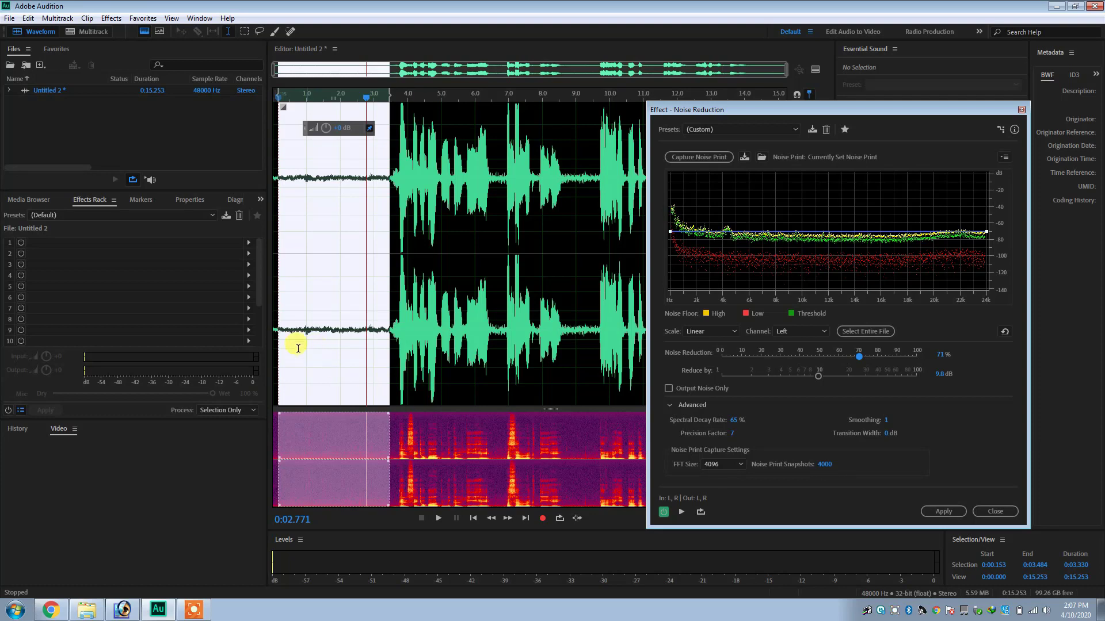
left_click(474, 519)
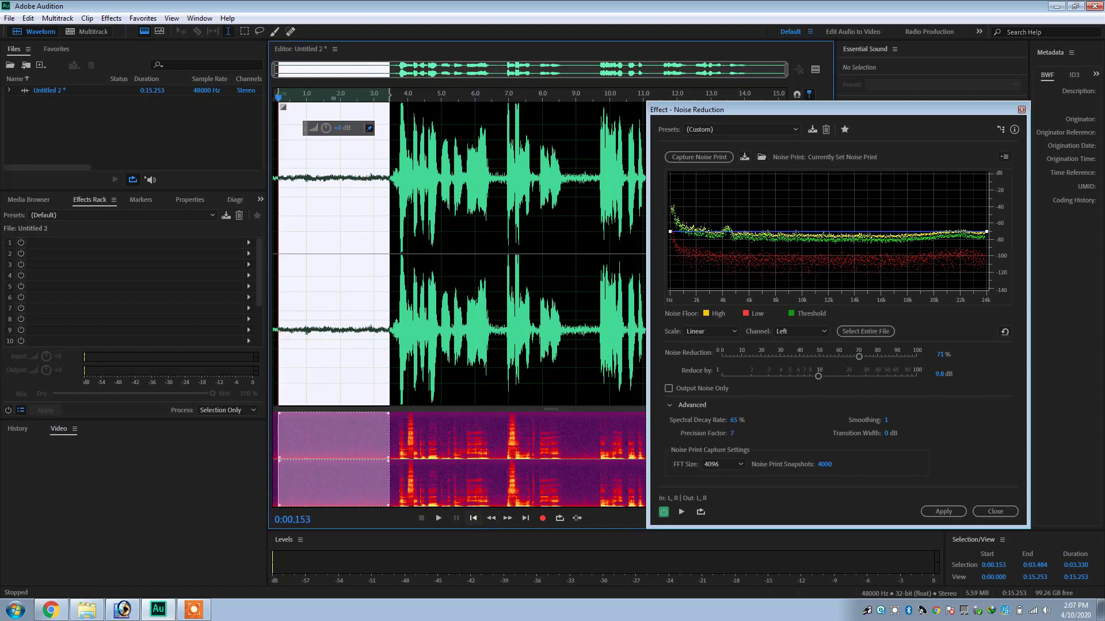
key("space")
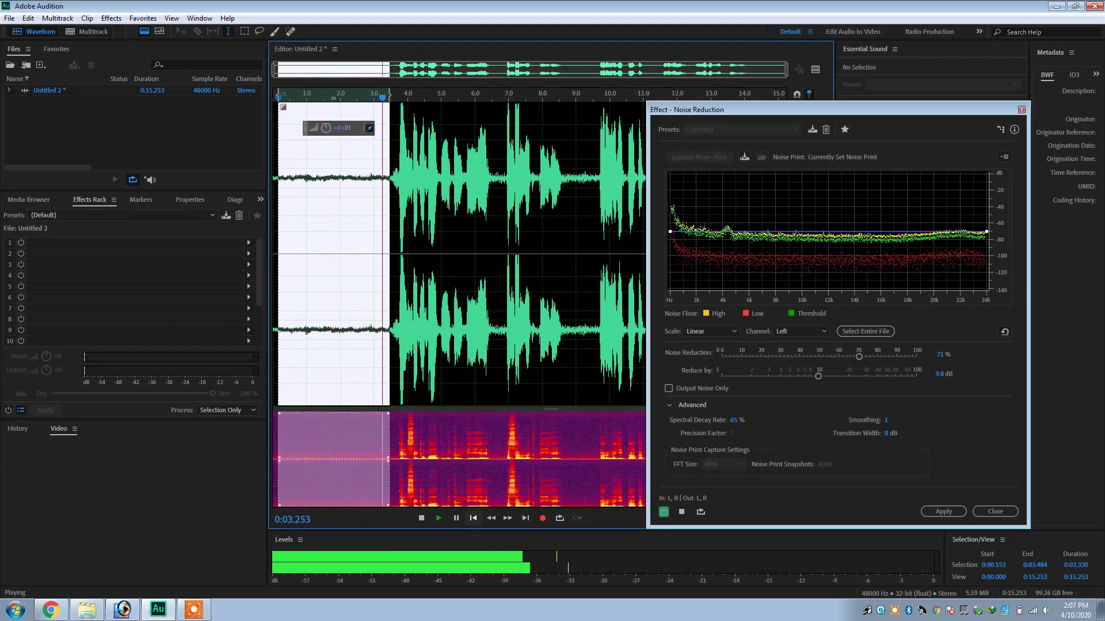
key("space")
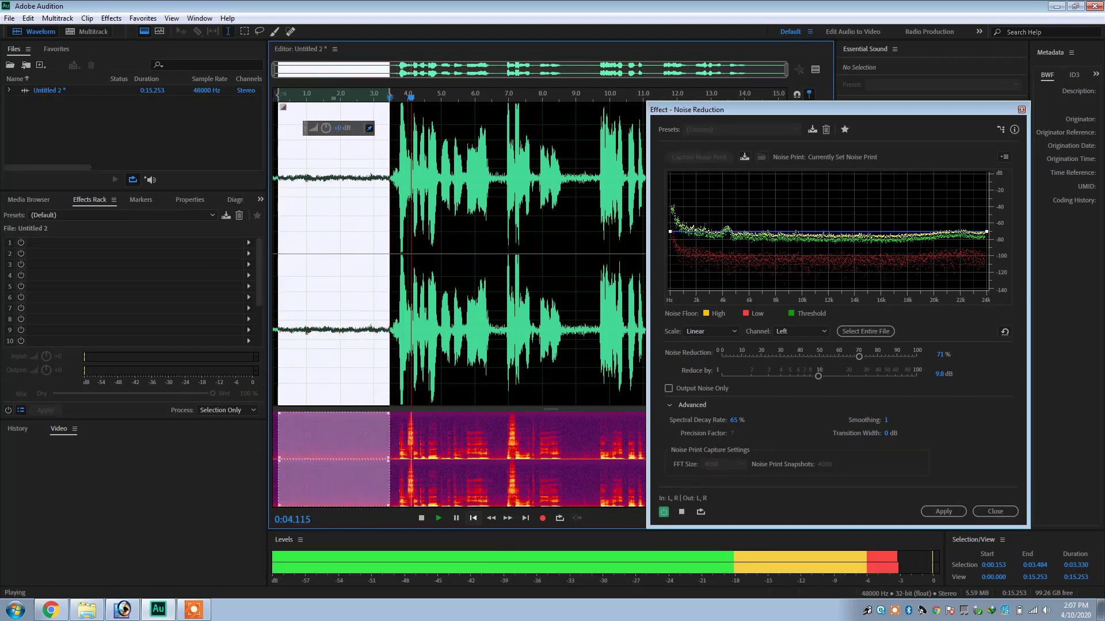
key("space")
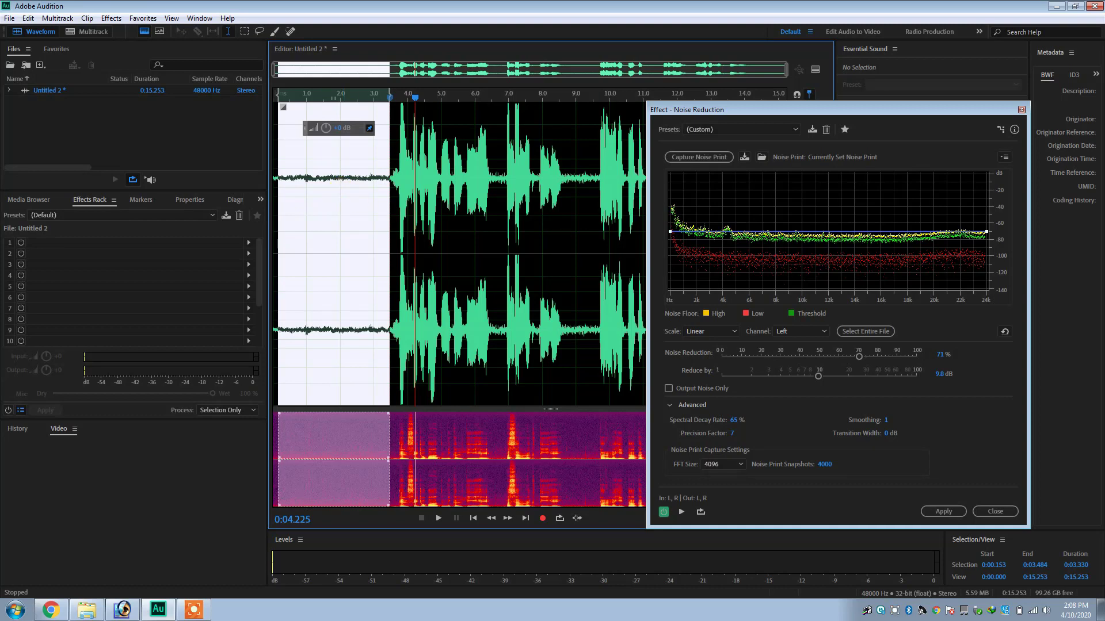
Set Noise Reduction to 100% and Reduce by to 60.5 dB, and preview the selected opening noise
left_click_drag(860, 357, 916, 357)
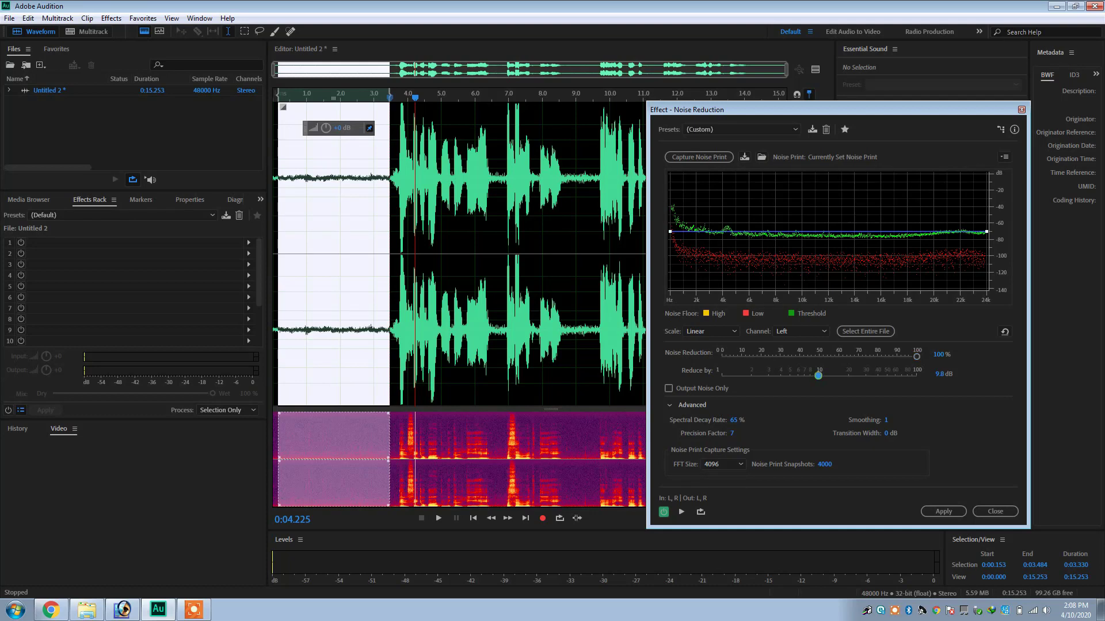
left_click_drag(817, 375, 850, 376)
left_click_drag(850, 376, 893, 376)
left_click(473, 518)
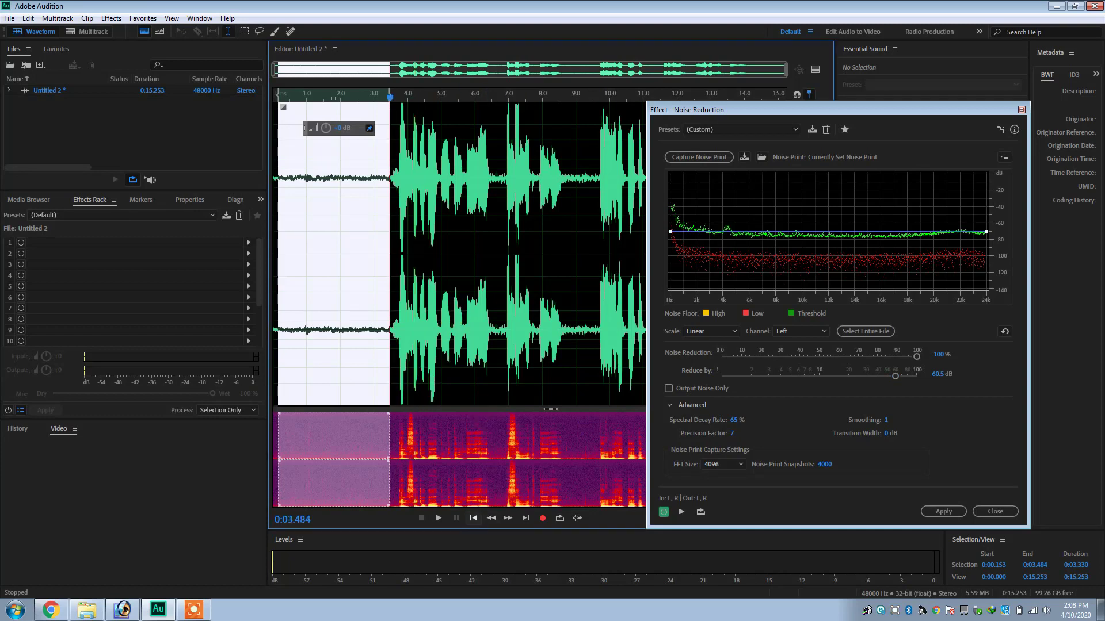
key("space")
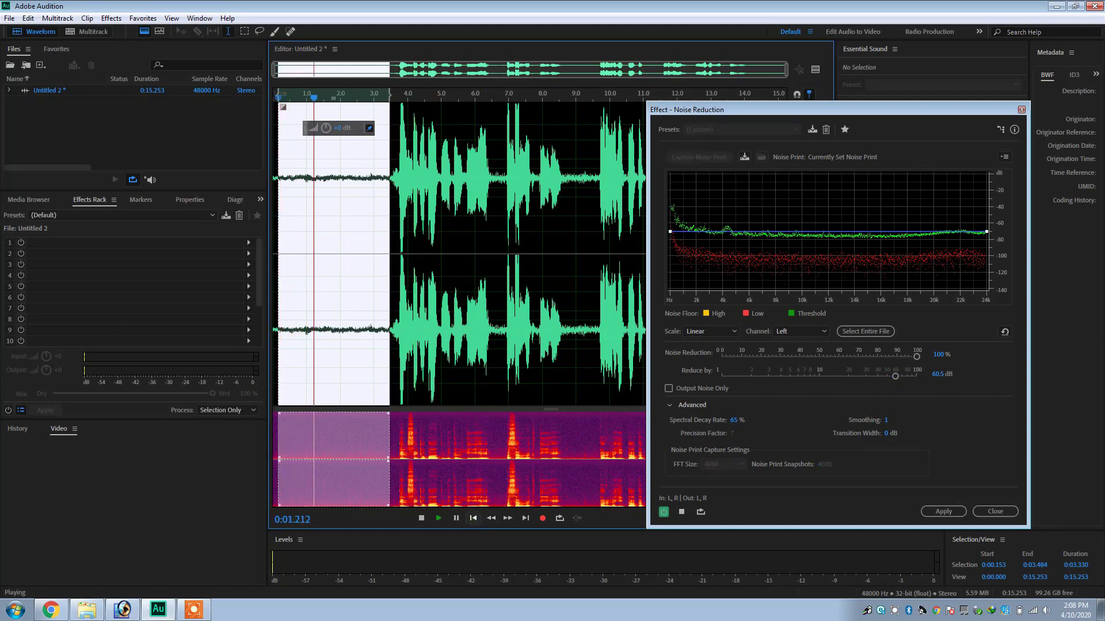
key("space")
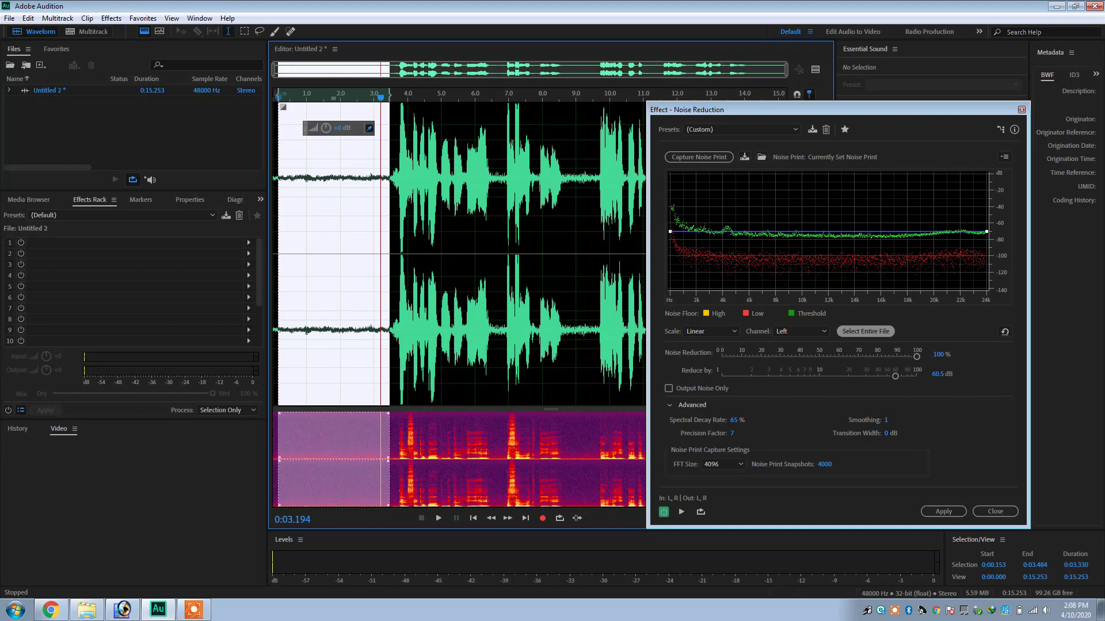
Apply the noise reduction to the entire file and play back the cleaned recording
left_click(865, 331)
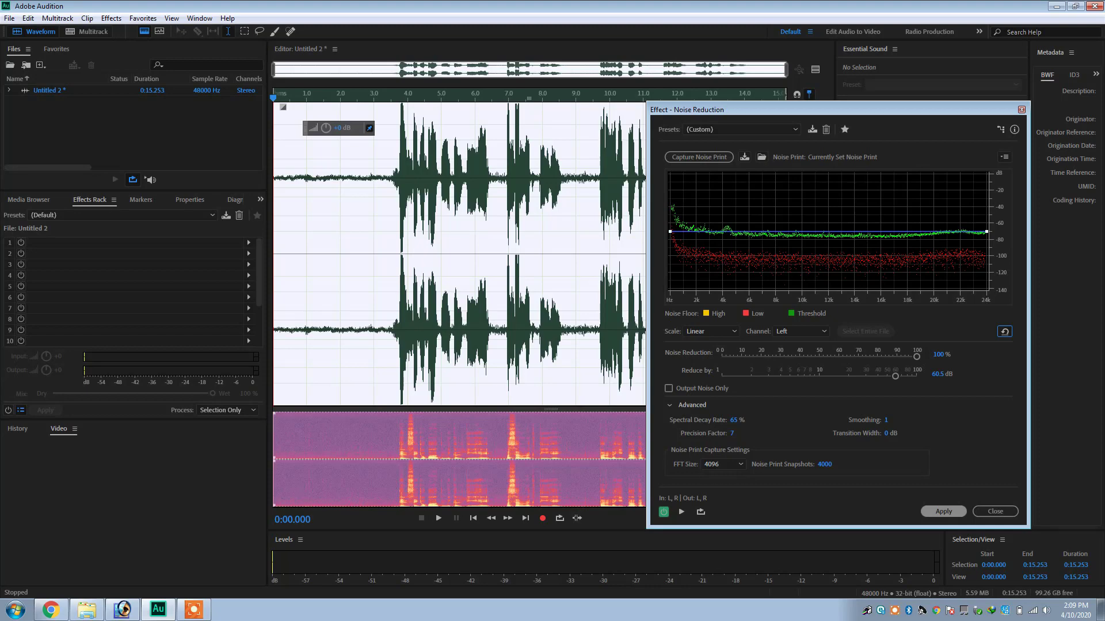
left_click(944, 512)
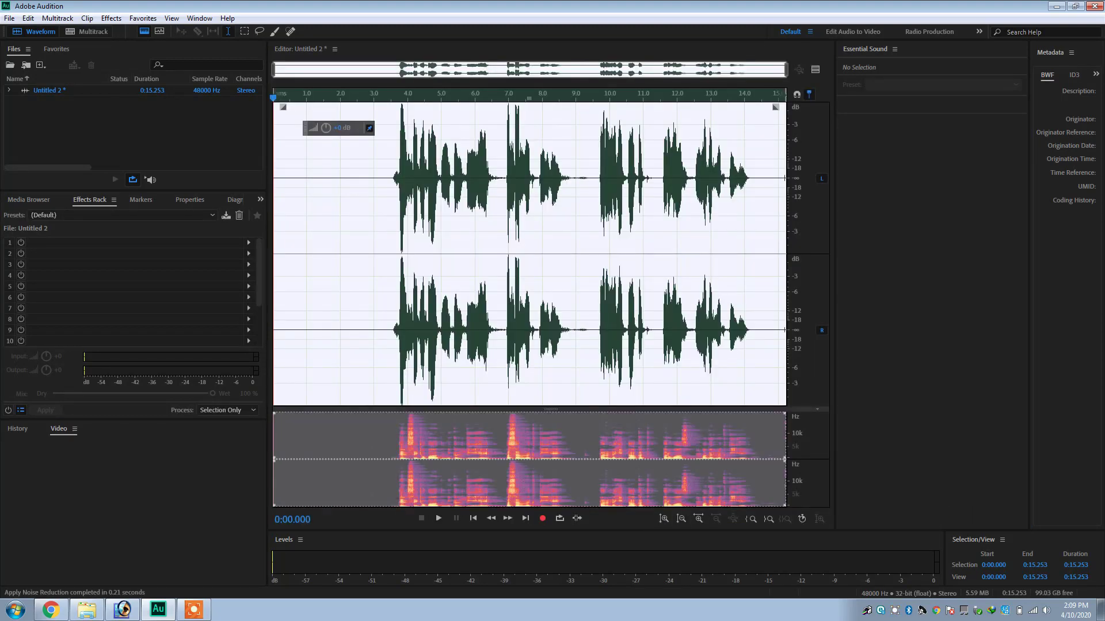
key("space")
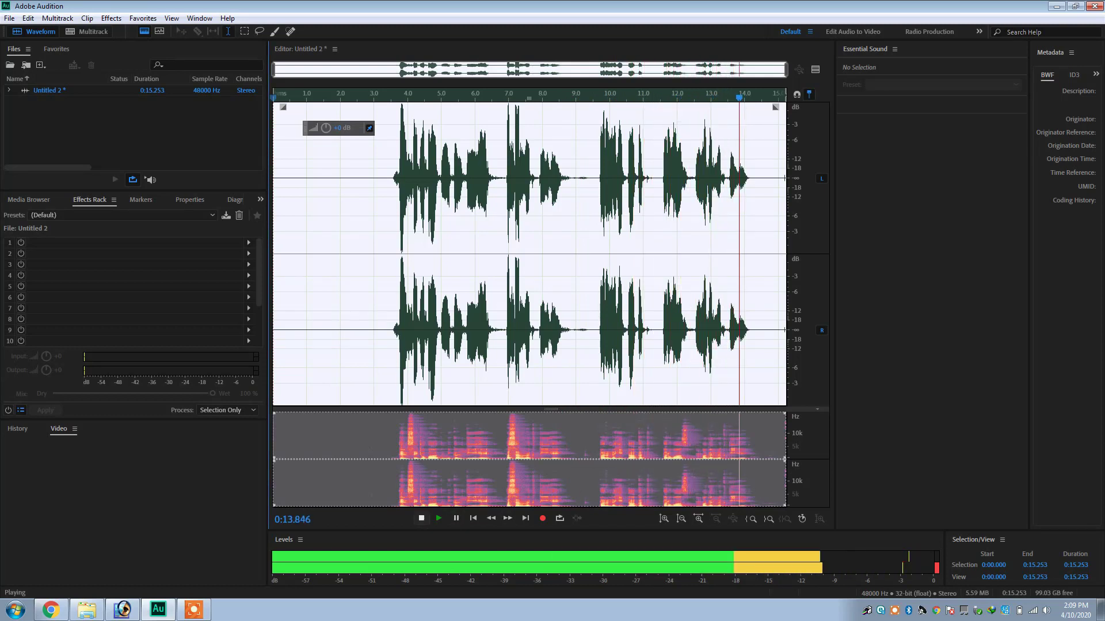
key("space")
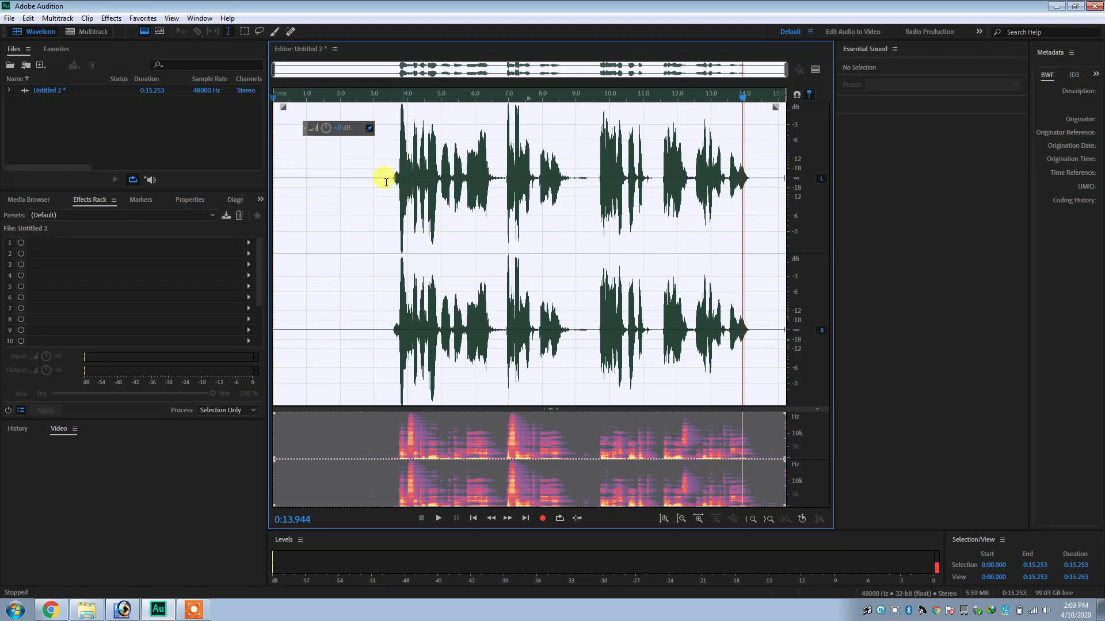
Reselect the entire waveform so that the playhead returns to the start of the recording
left_click(371, 172)
left_click(391, 176)
double_click(415, 182)
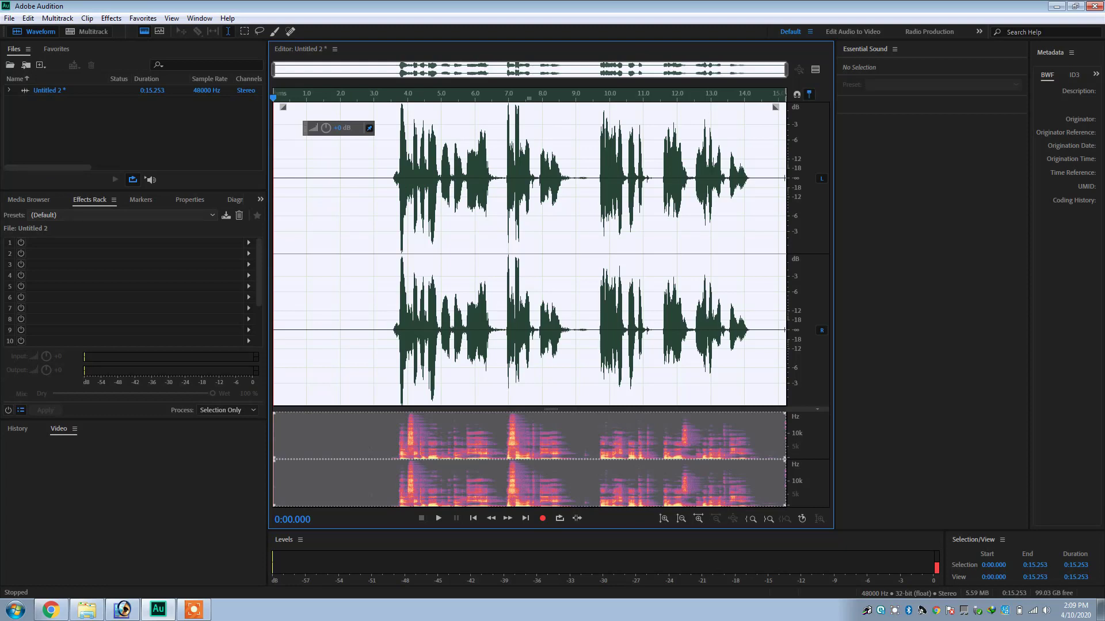
Load the Hospital Radio preset into the Effects Rack and preview it on the speech
left_click(121, 215)
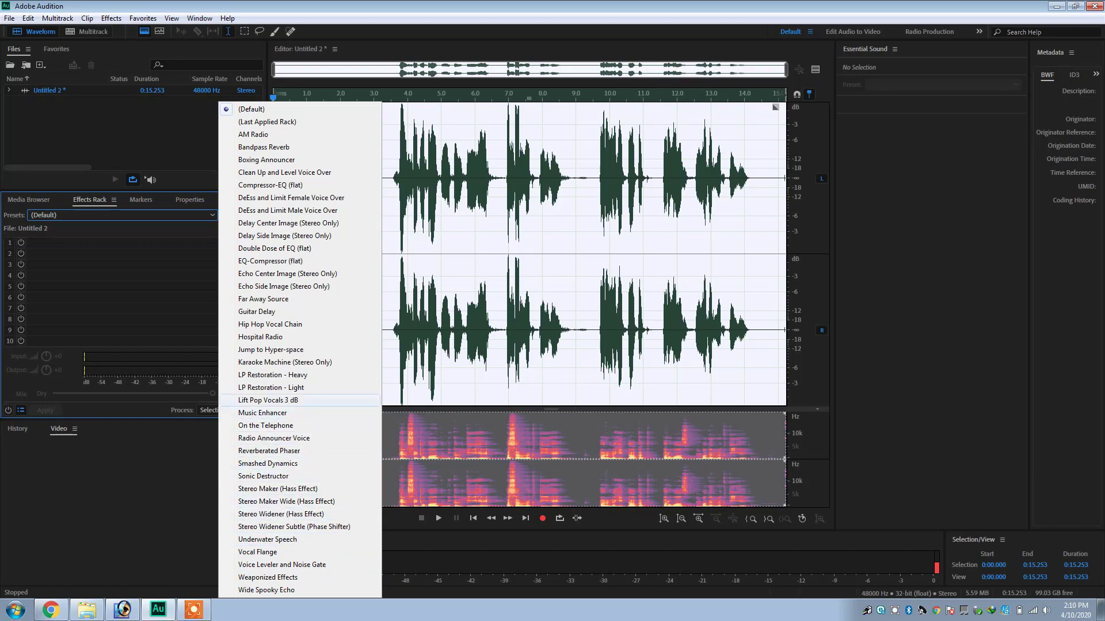
left_click(416, 369)
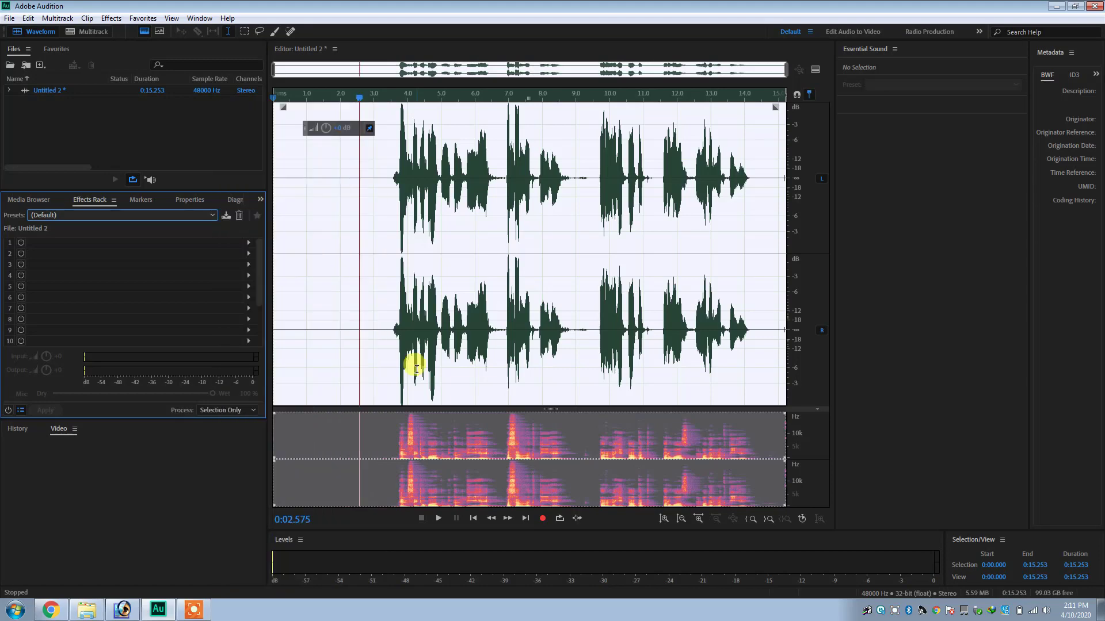
left_click(167, 215)
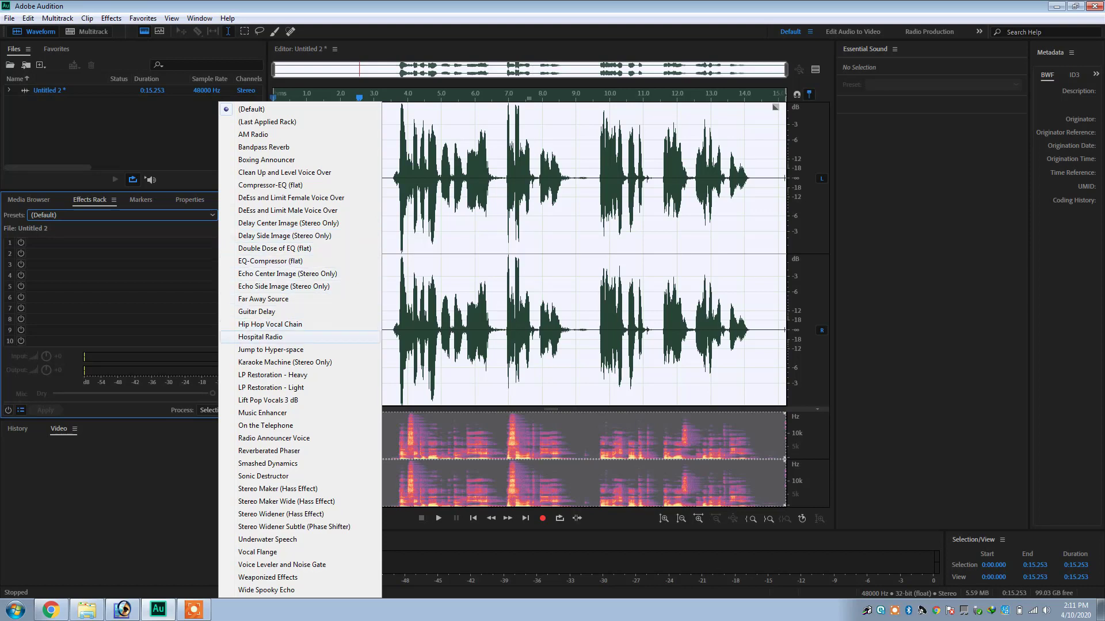
left_click(260, 336)
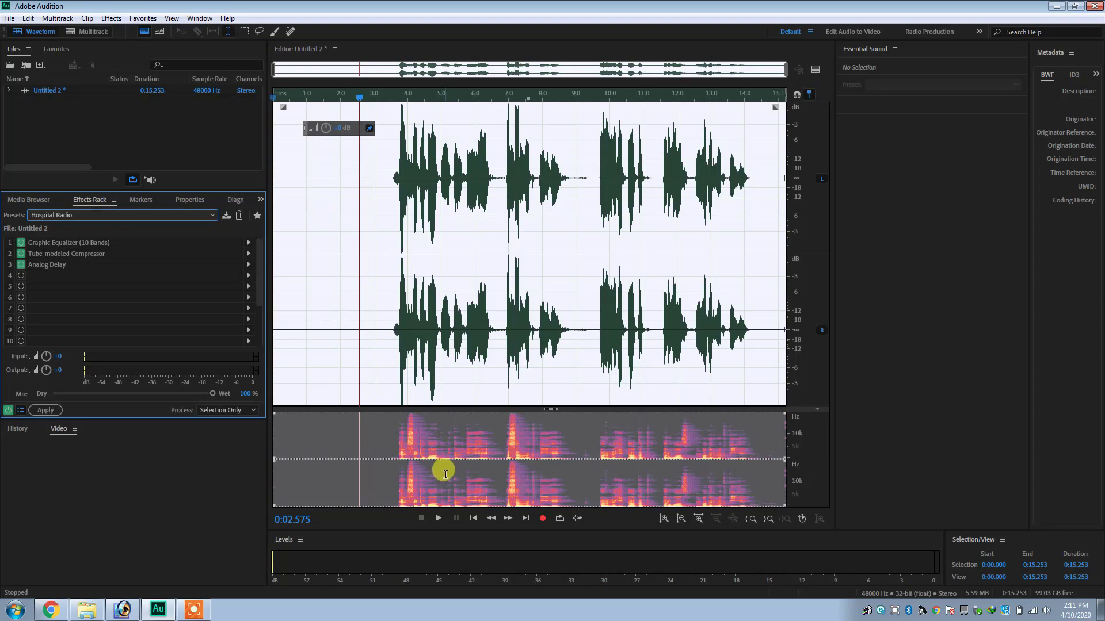
key("space")
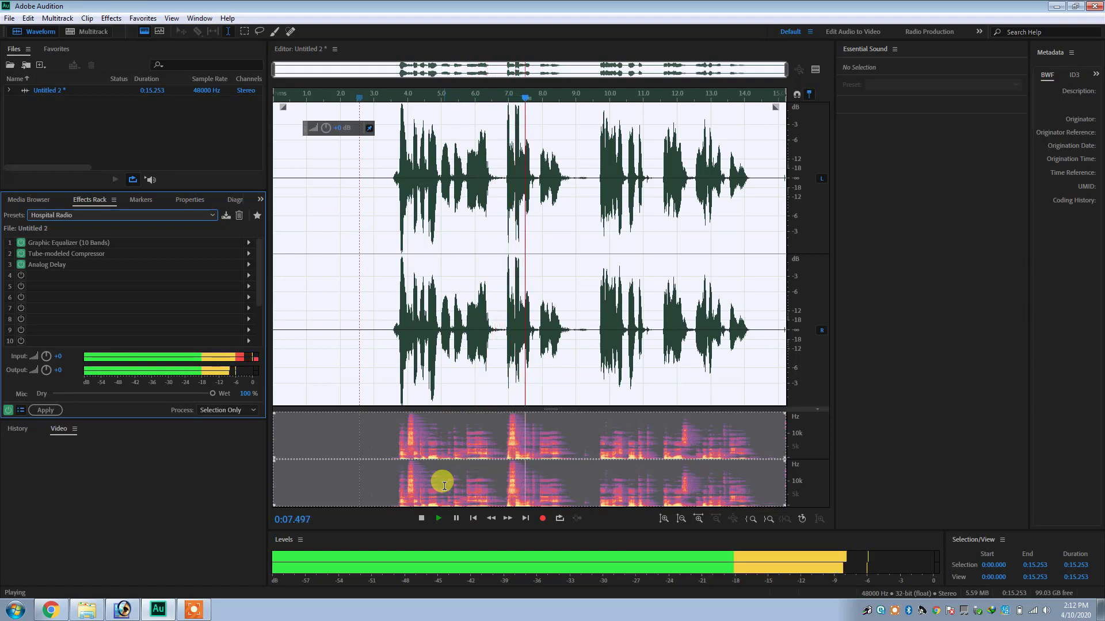
key("space")
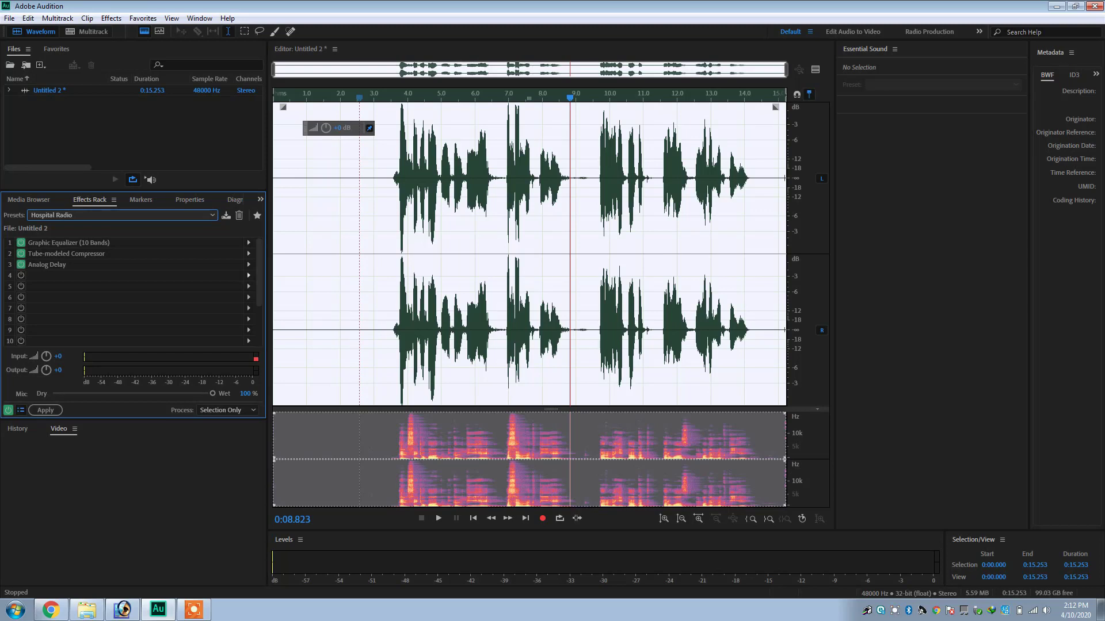
Add a Studio Reverb with its default settings to slot 4 of the Effects Rack
left_click(248, 275)
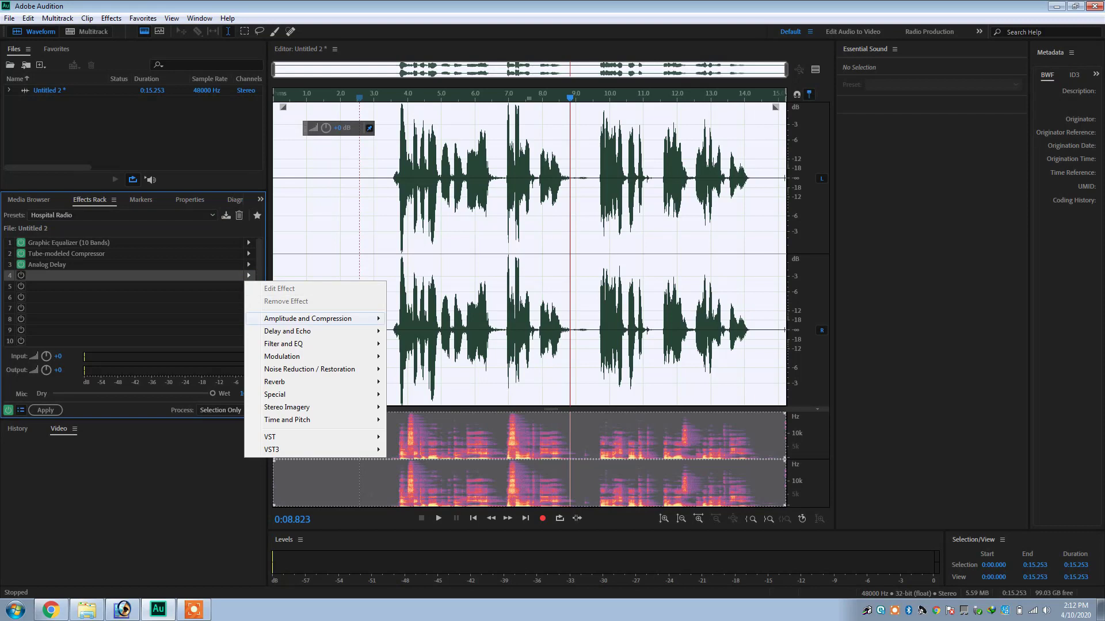
mouse_move(311, 381)
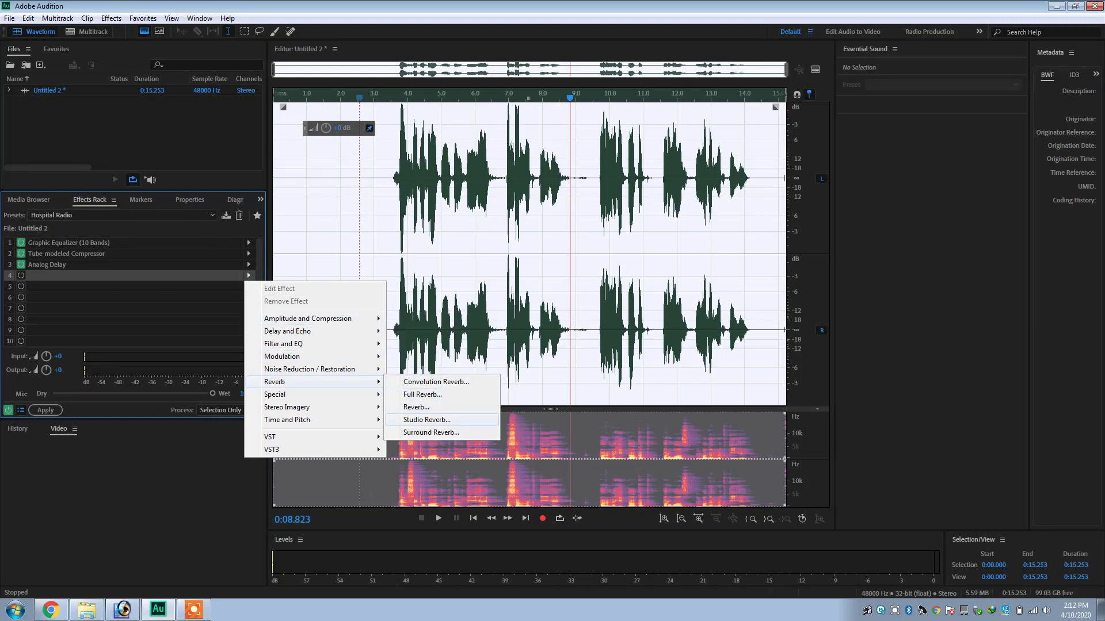
left_click(426, 420)
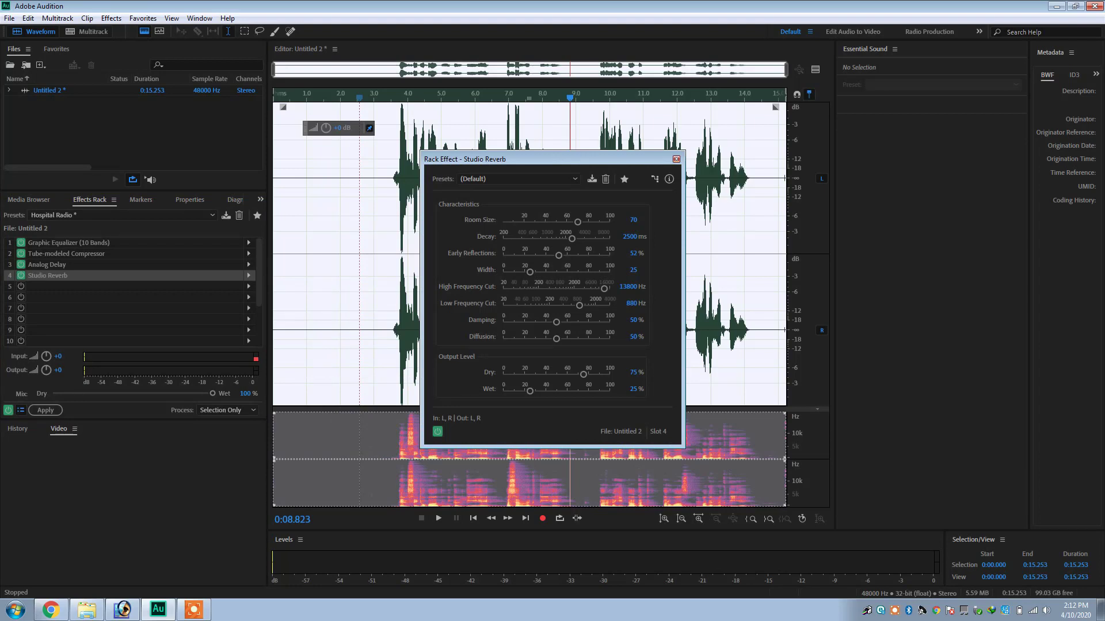
left_click(676, 159)
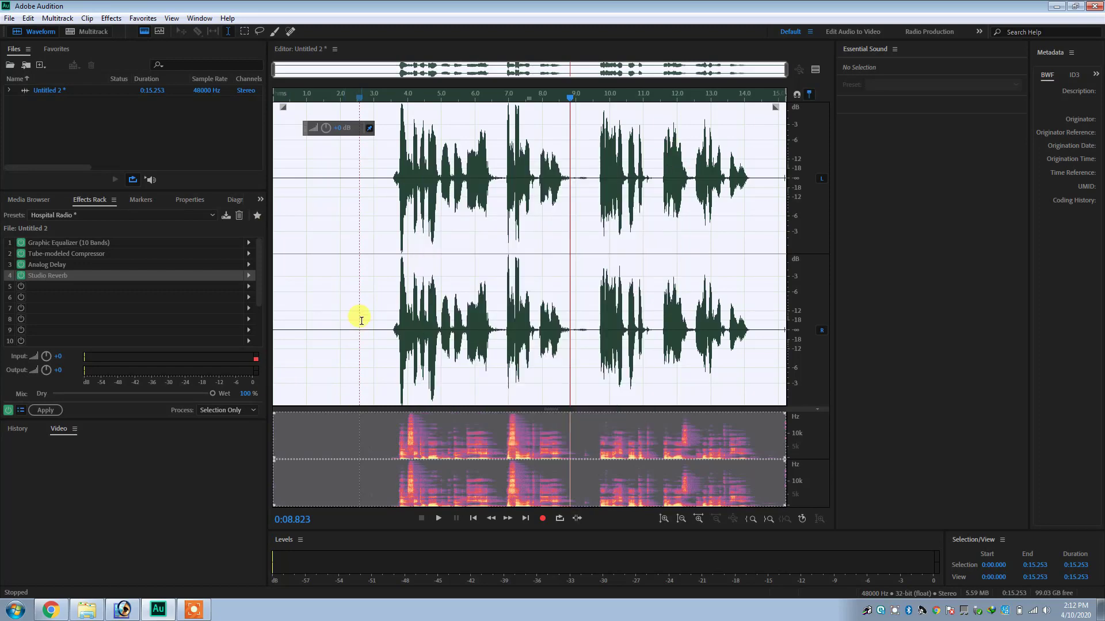
Preview the rack effects with the added reverb, starting from about 3.3 seconds, just before the speech
left_click(383, 219)
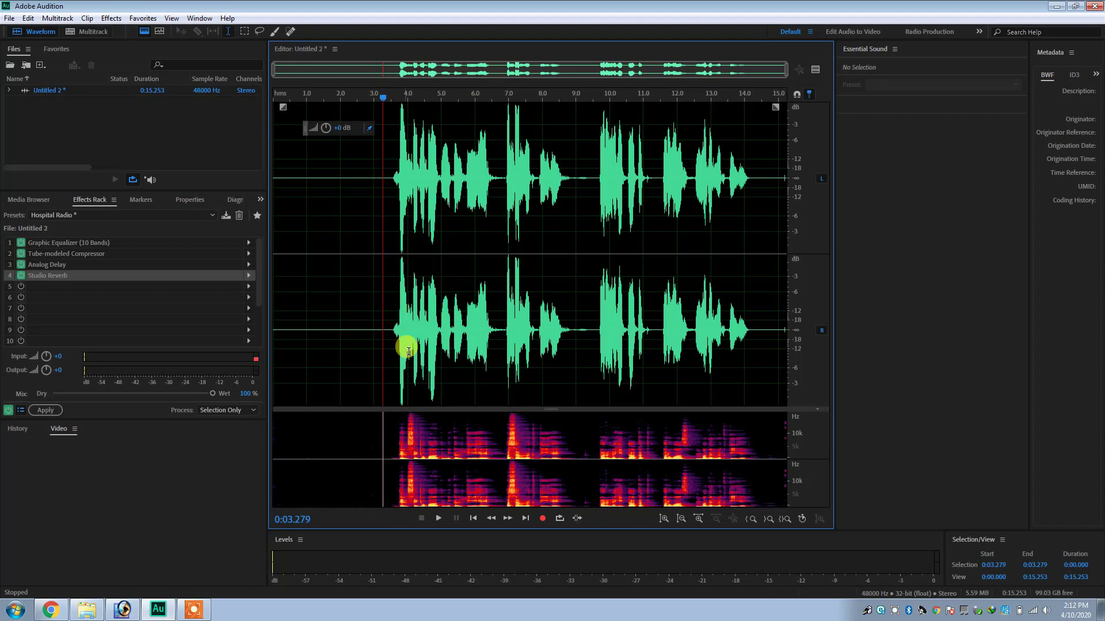
left_click(438, 518)
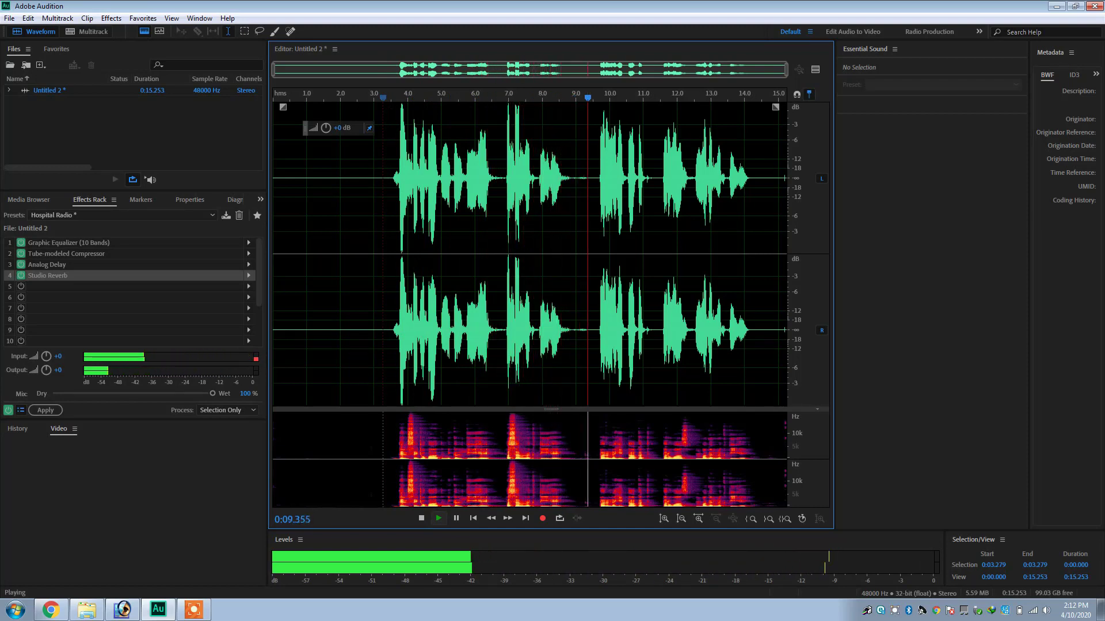
left_click(438, 519)
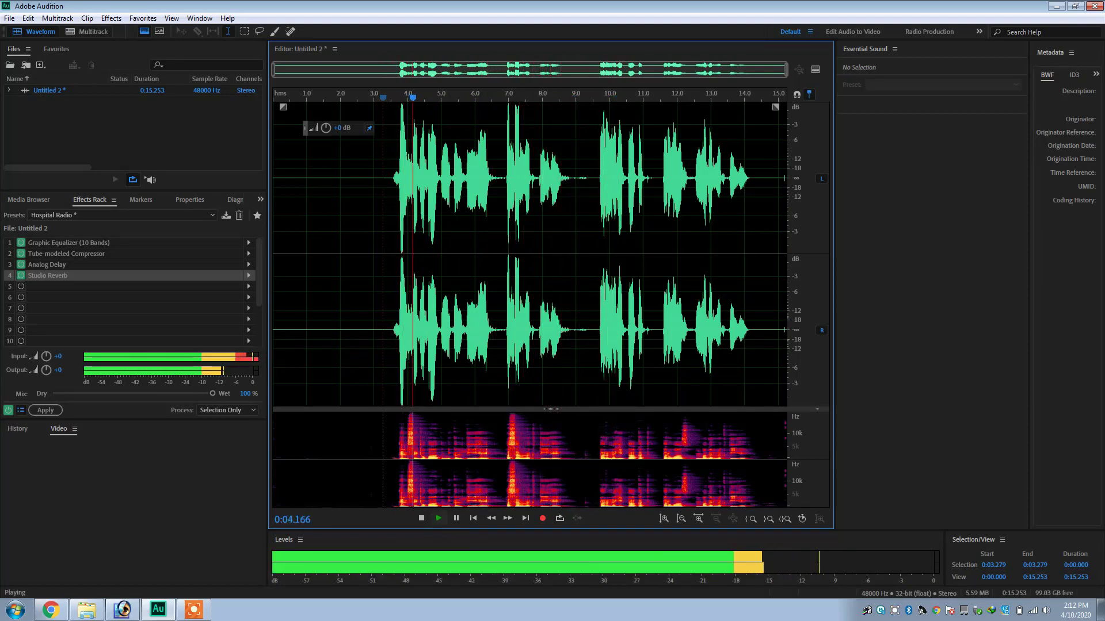
left_click(421, 518)
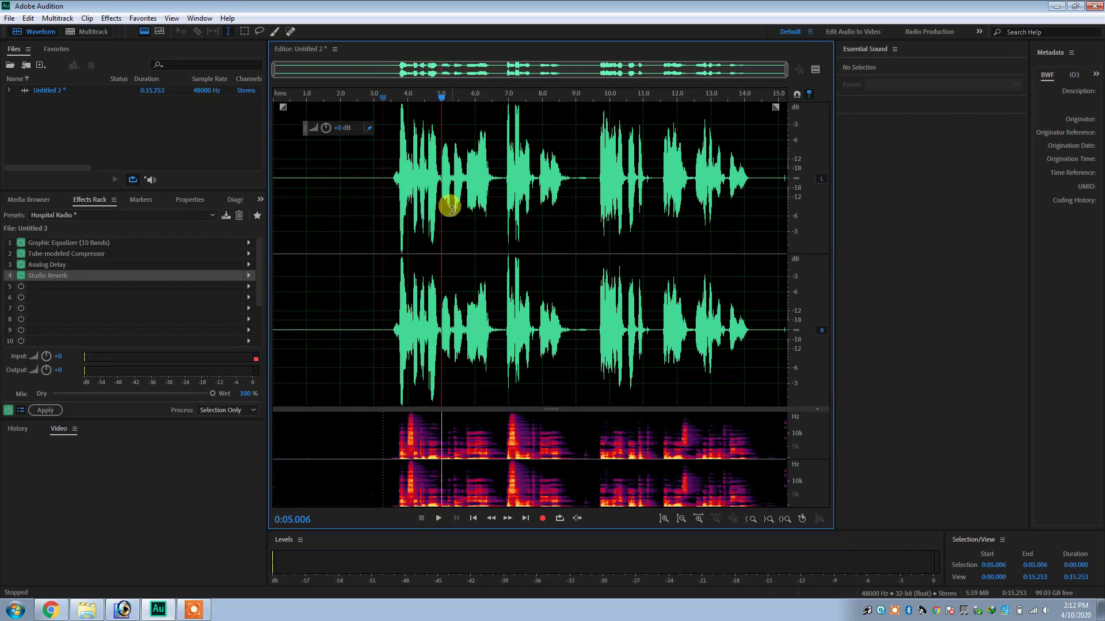
Select the entire waveform, raise its volume slightly, and play back the louder recording
double_click(413, 187)
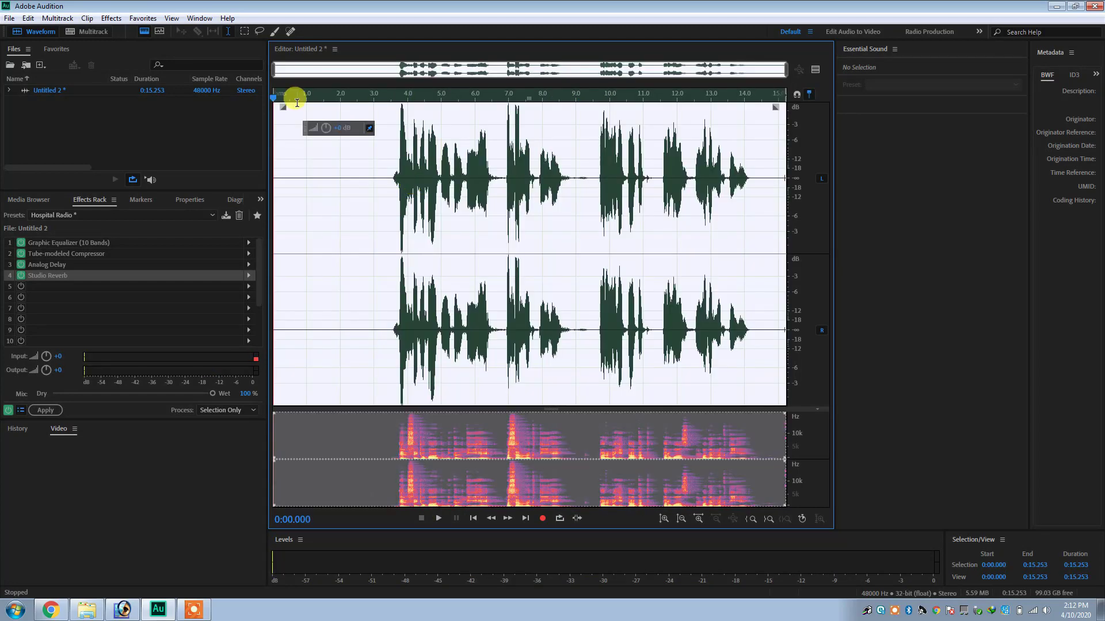
left_click_drag(326, 128, 326, 115)
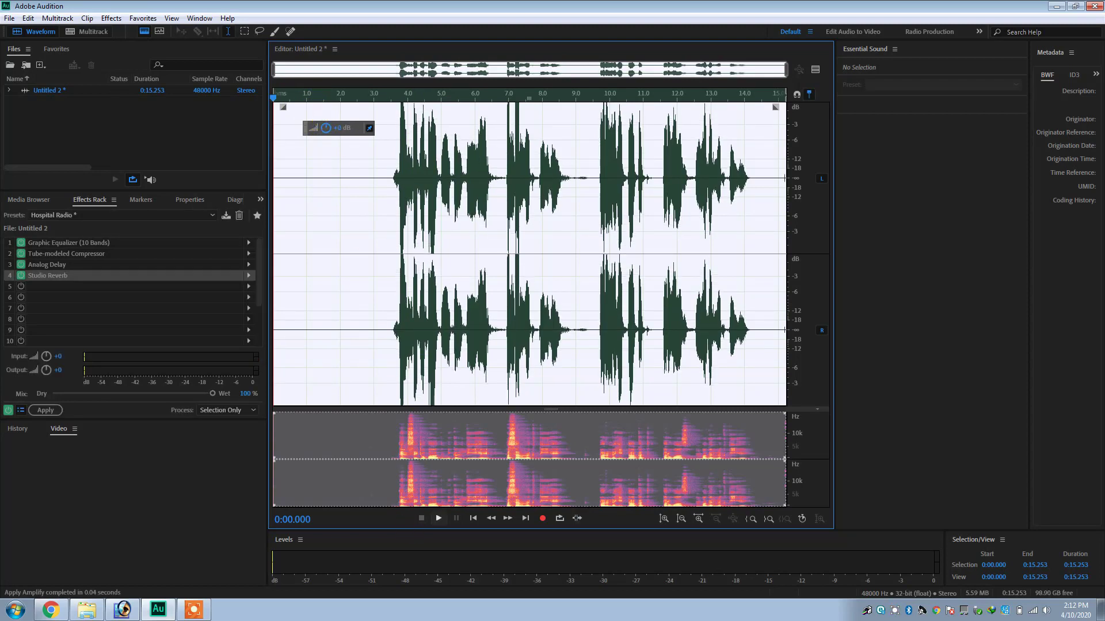
key("space")
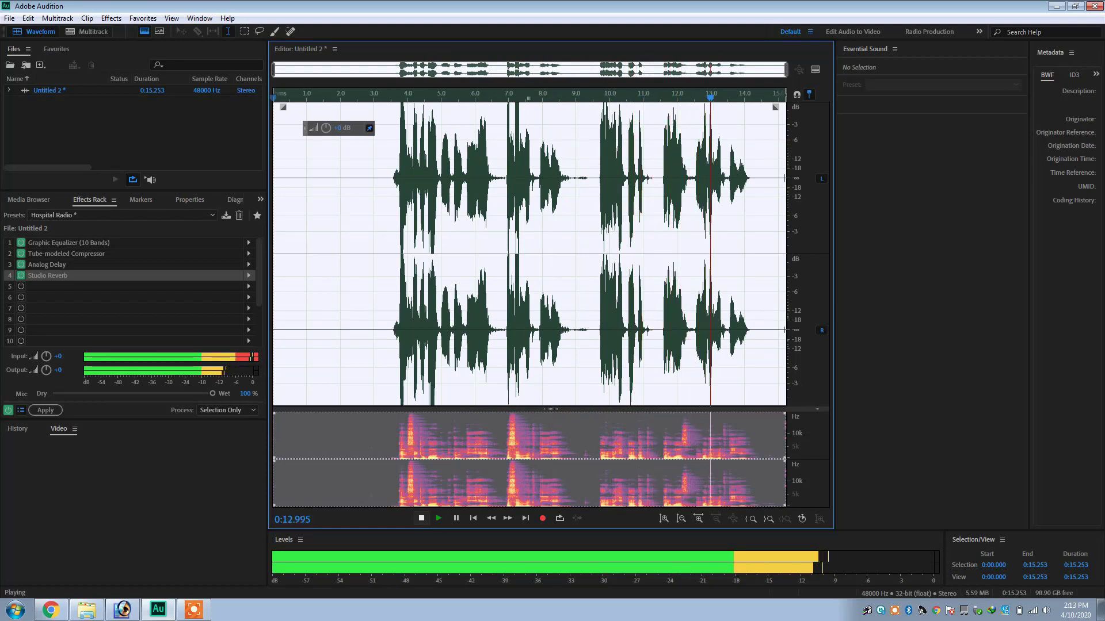
left_click(421, 518)
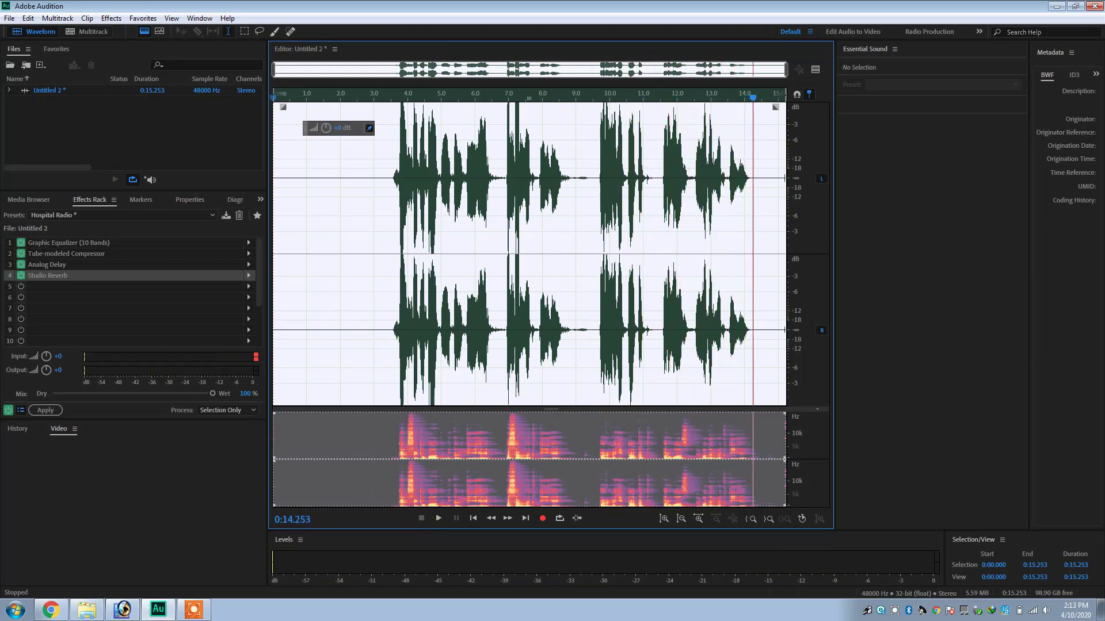